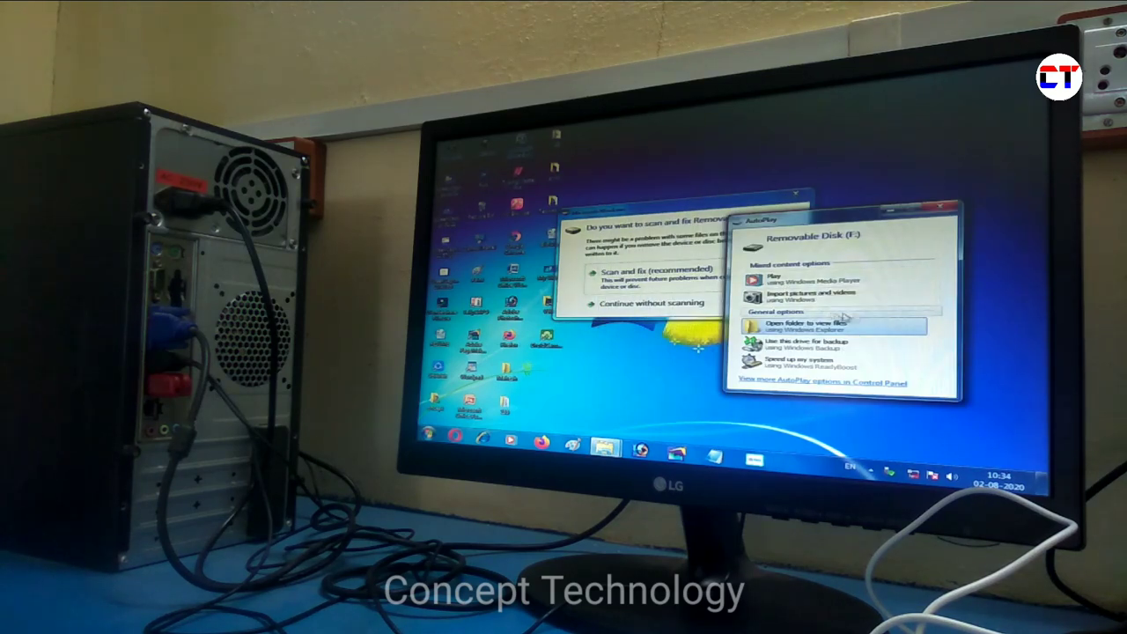
- Close the AutoPlay and scan-and-fix prompts for the removable disks and open Computer from the desktop
{"action": "left_click", "coordinate": [889, 210]}
{"action": "left_click", "coordinate": [798, 198]}
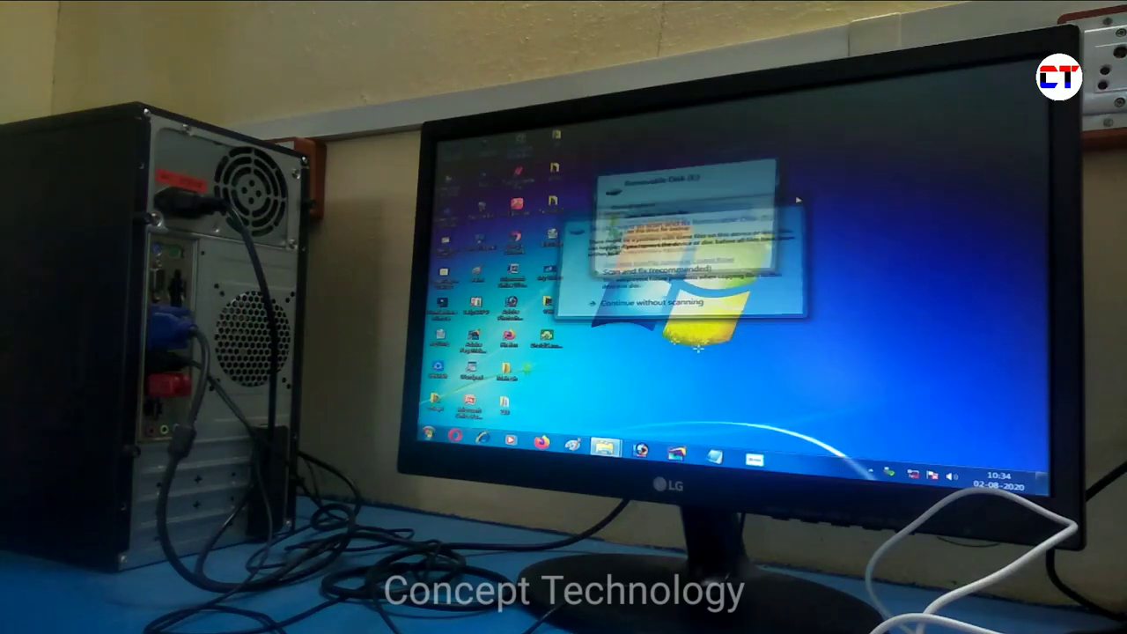
{"action": "left_click", "coordinate": [768, 150]}
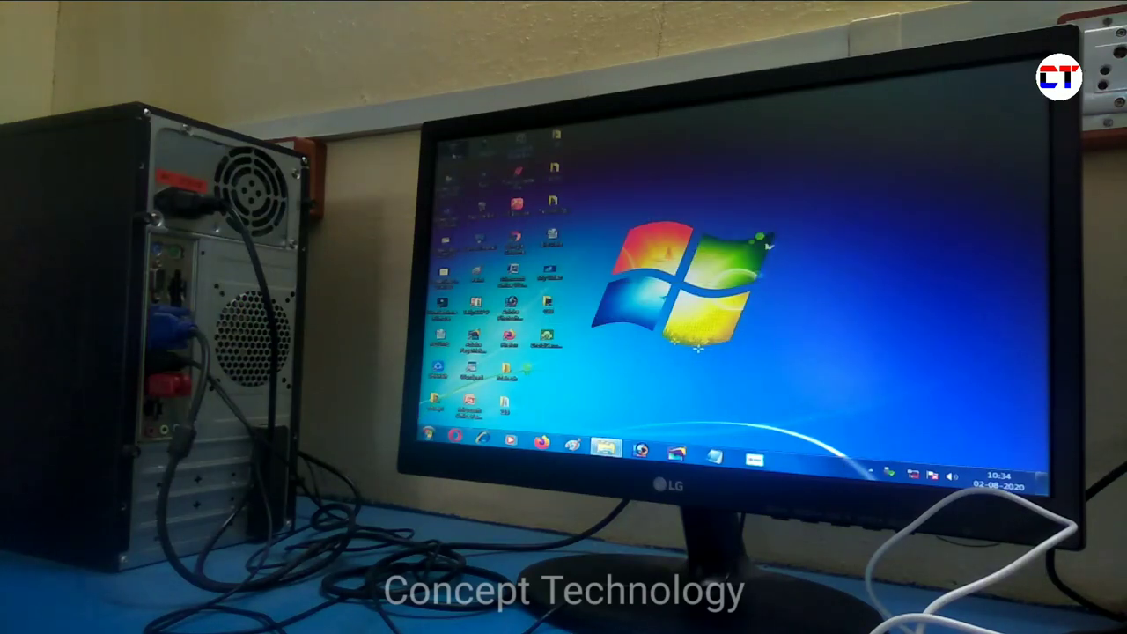
{"action": "double_click", "coordinate": [454, 150]}
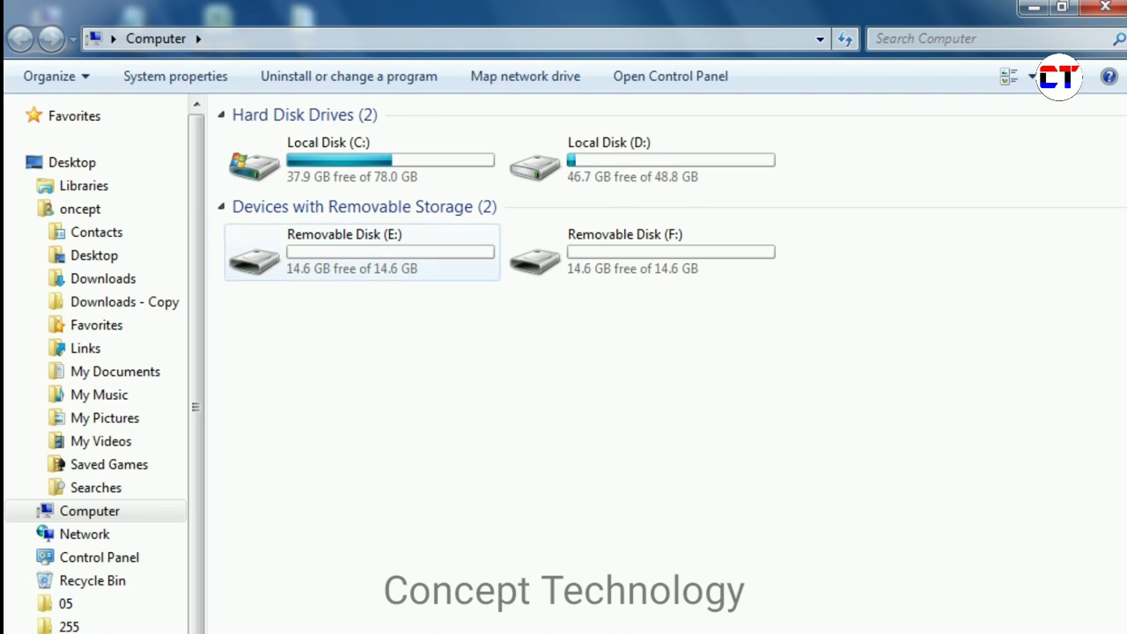
- Inspect the contents of Removable Disk (E:) and Removable Disk (F:), returning to Computer after each
{"action": "double_click", "coordinate": [344, 259]}
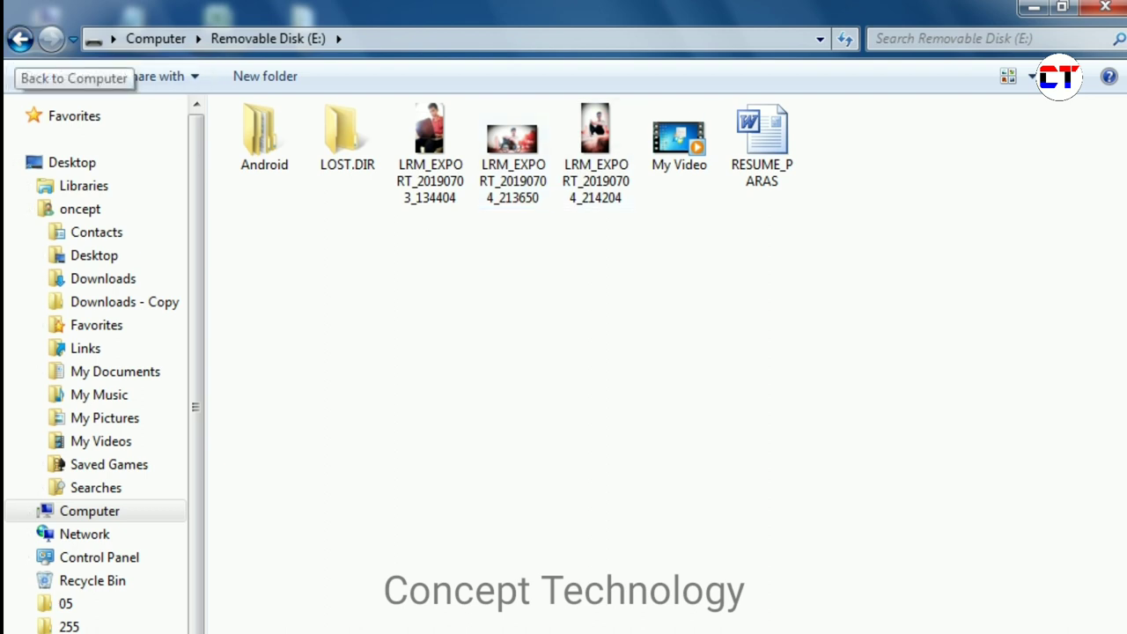
{"action": "left_click", "coordinate": [20, 39]}
{"action": "key", "text": "Escape"}
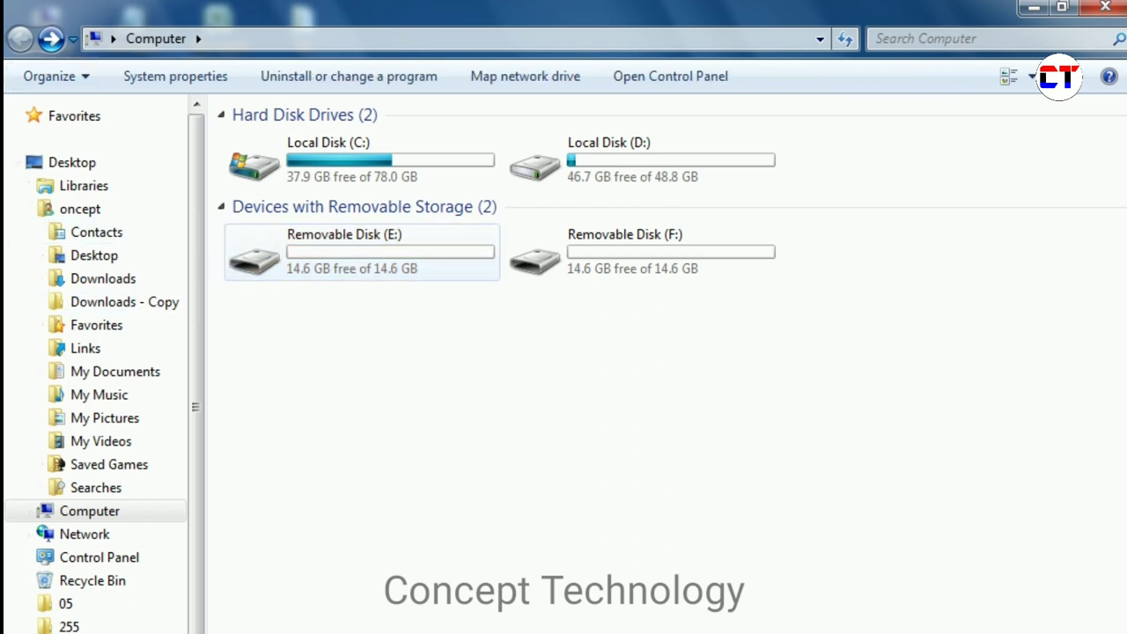
{"action": "double_click", "coordinate": [625, 251]}
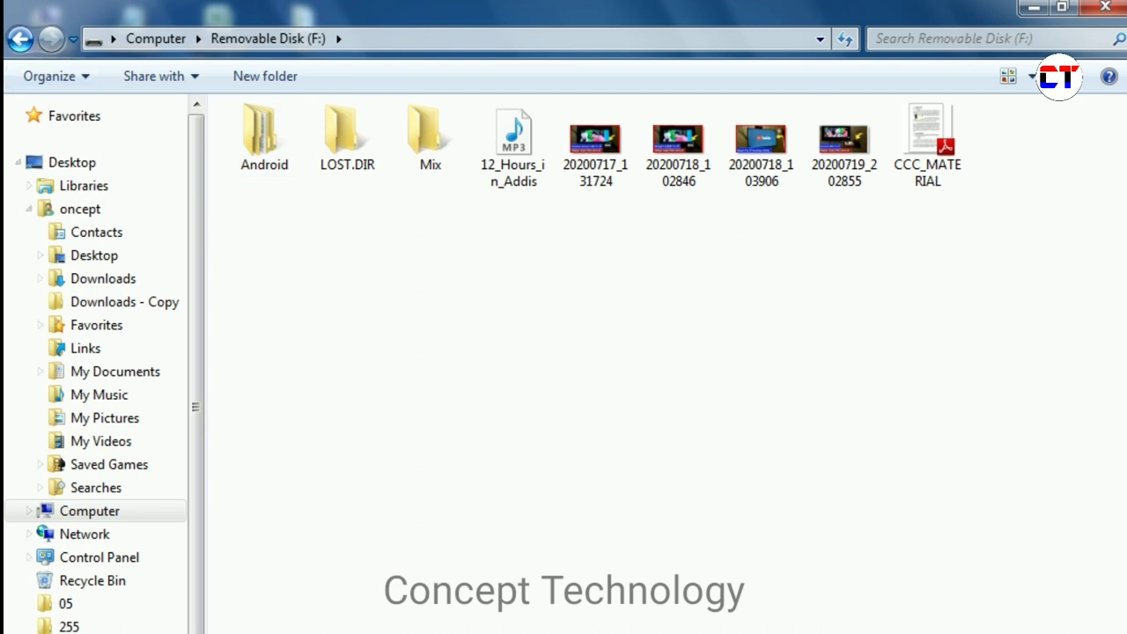
{"action": "left_click", "coordinate": [20, 38]}
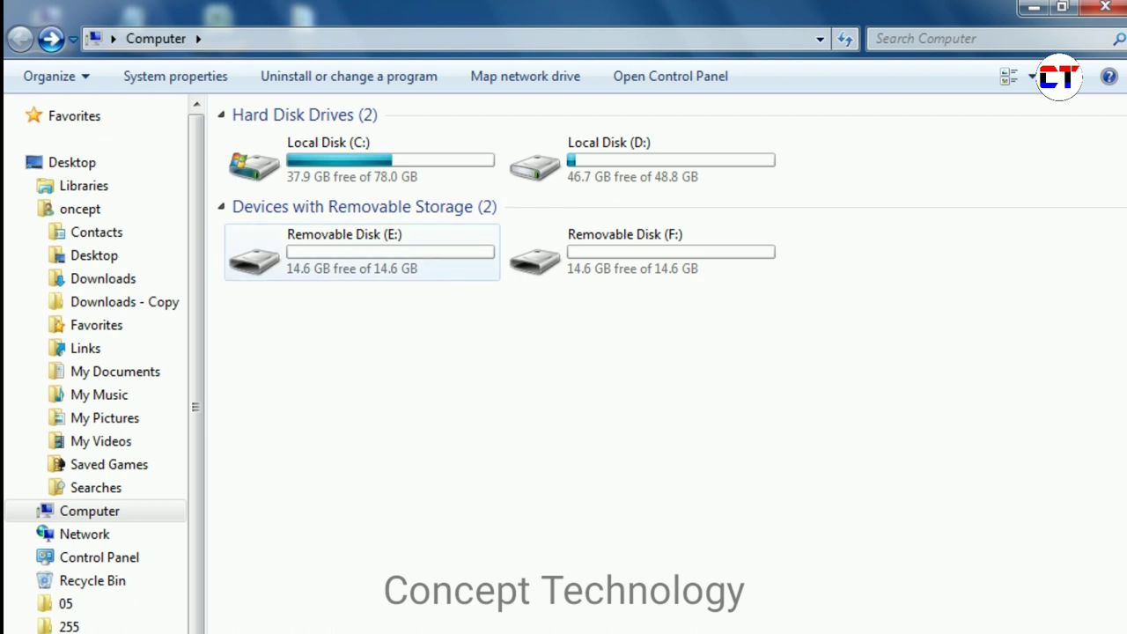
- Copy the three LRM_EXPORT images, My Video and the resume document from Removable Disk (E:), leaving out the folders
{"action": "double_click", "coordinate": [386, 269]}
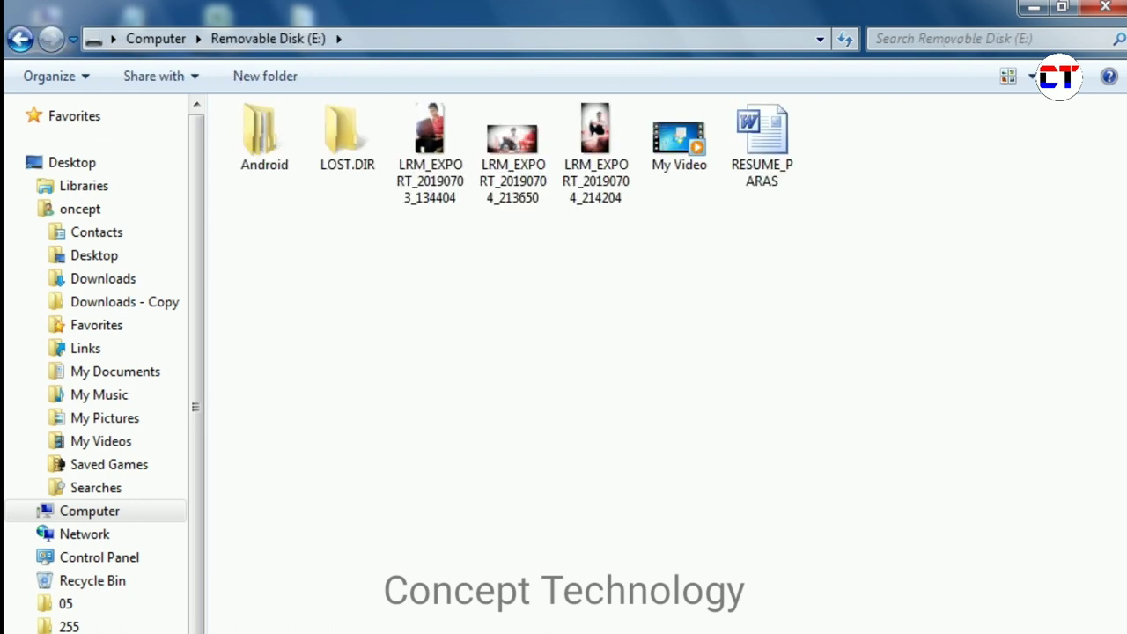
{"action": "left_click_drag", "start_coordinate": [914, 234], "coordinate": [414, 110]}
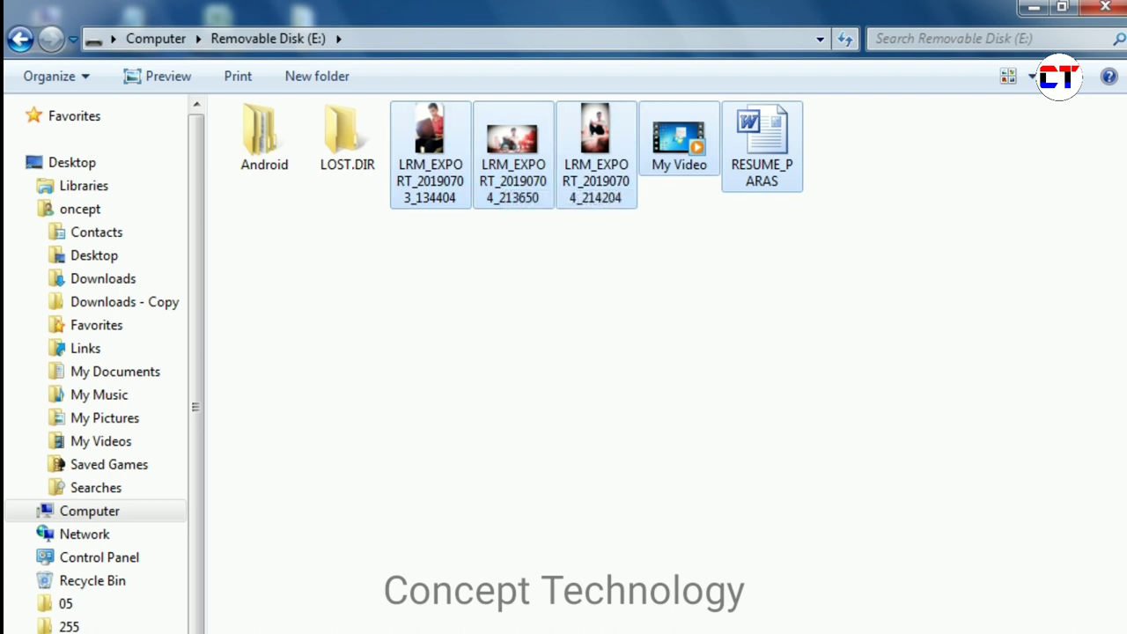
{"action": "right_click", "coordinate": [443, 177]}
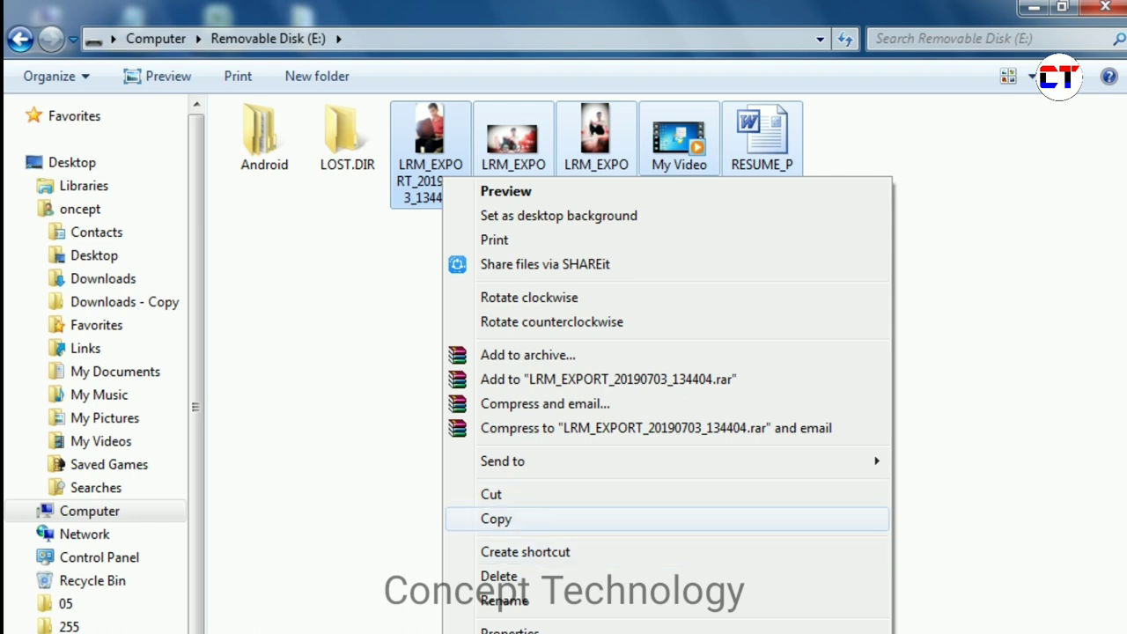
{"action": "left_click", "coordinate": [496, 519]}
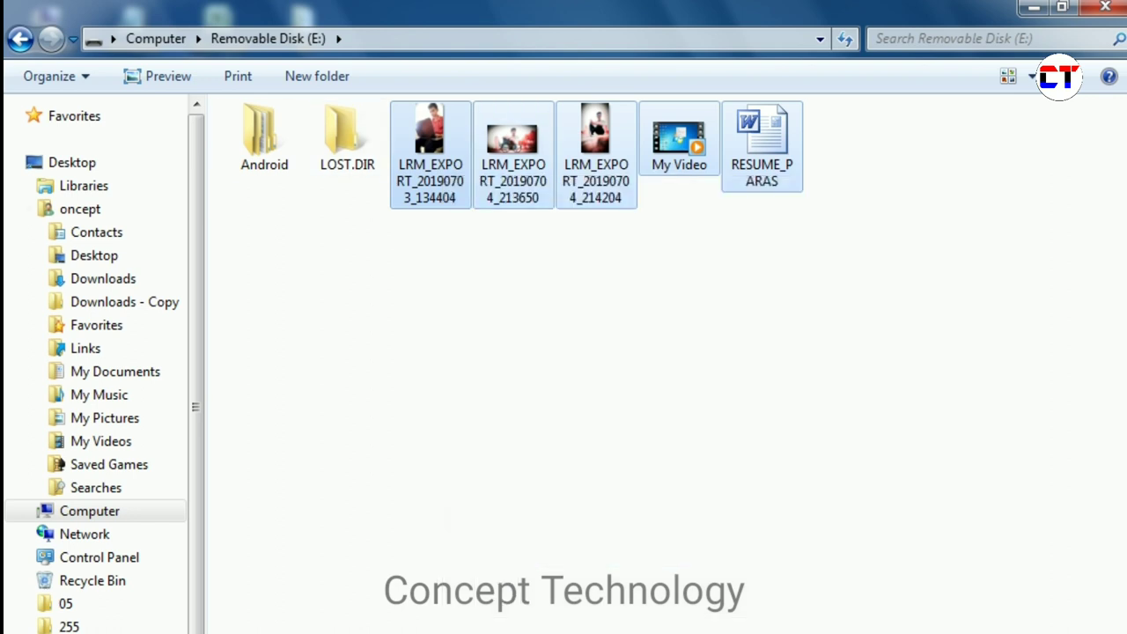
- Create a new folder named 05 in the root of Removable Disk (F:)
{"action": "left_click", "coordinate": [20, 39]}
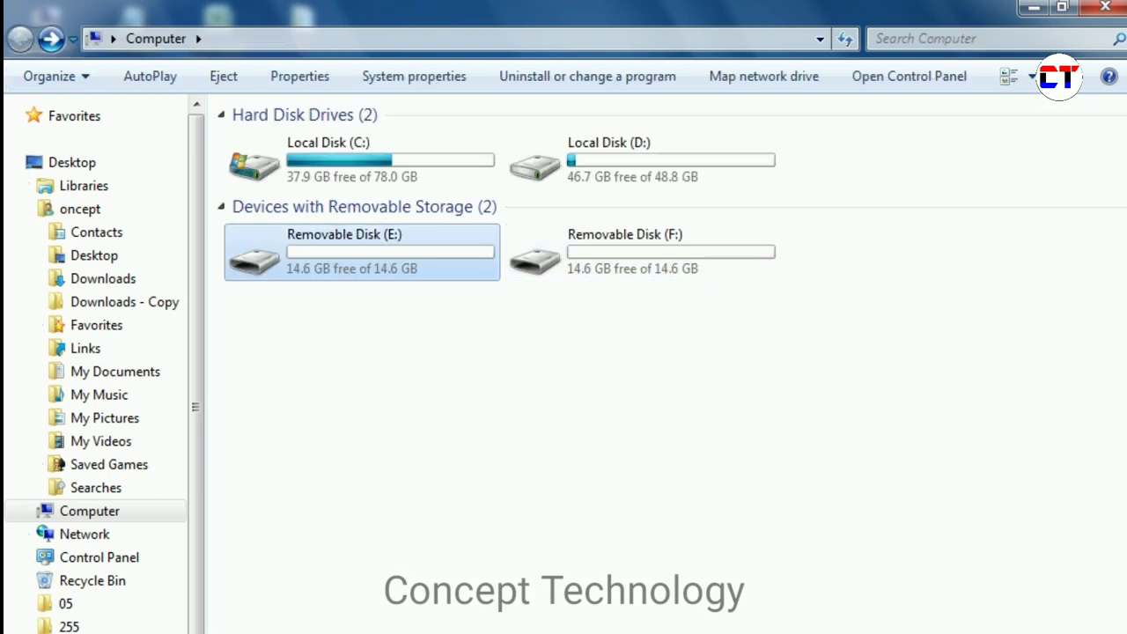
{"action": "double_click", "coordinate": [642, 252]}
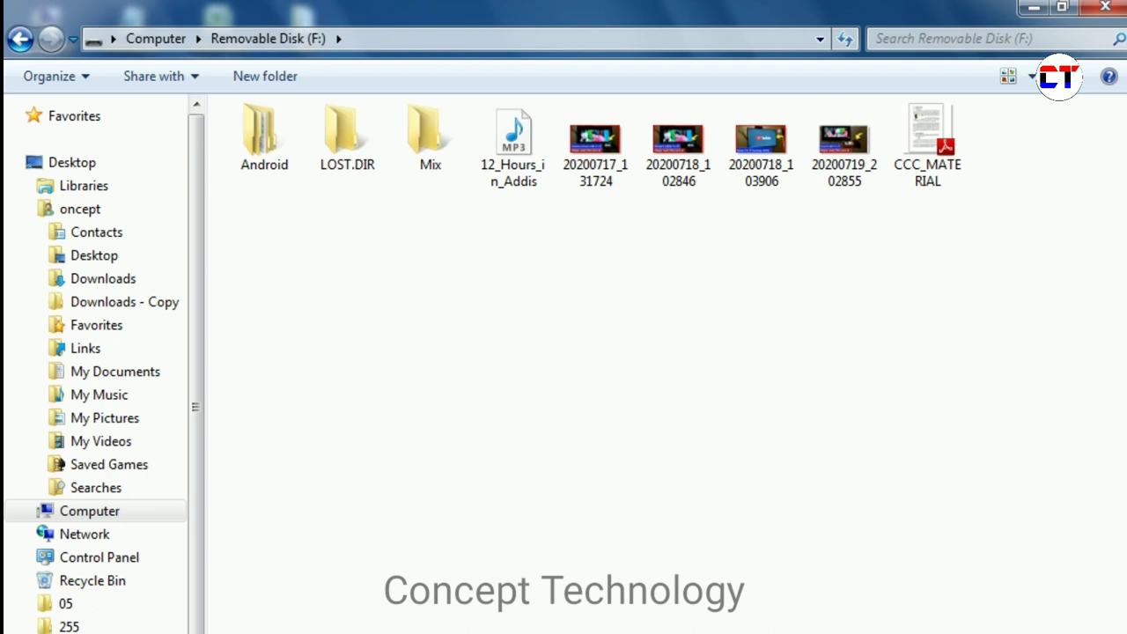
{"action": "right_click", "coordinate": [614, 381]}
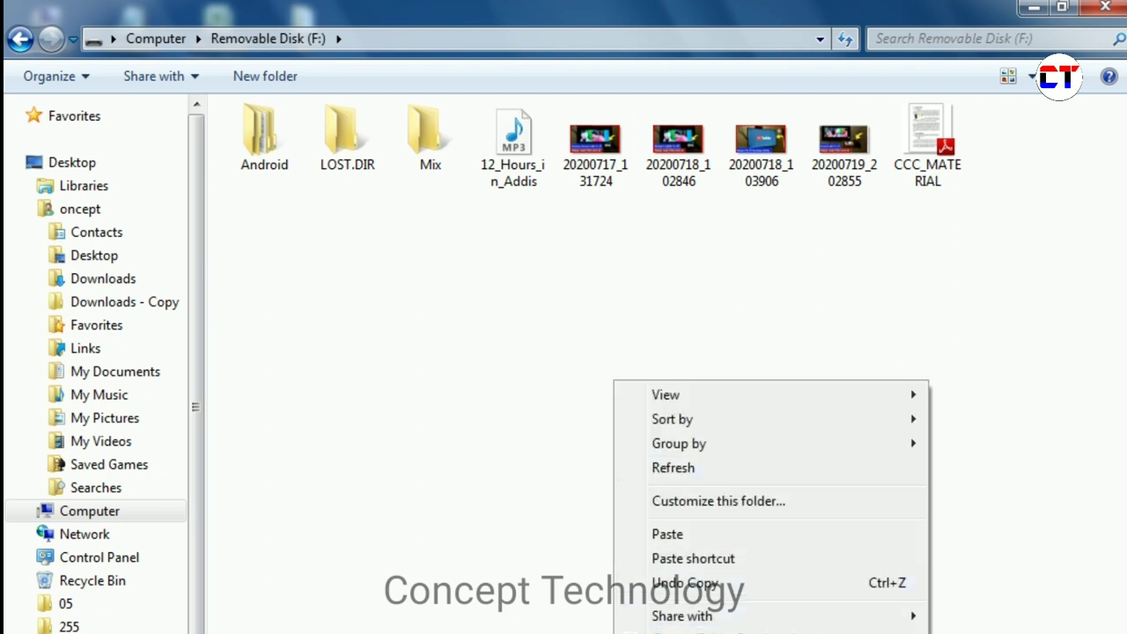
{"action": "mouse_move", "coordinate": [666, 633]}
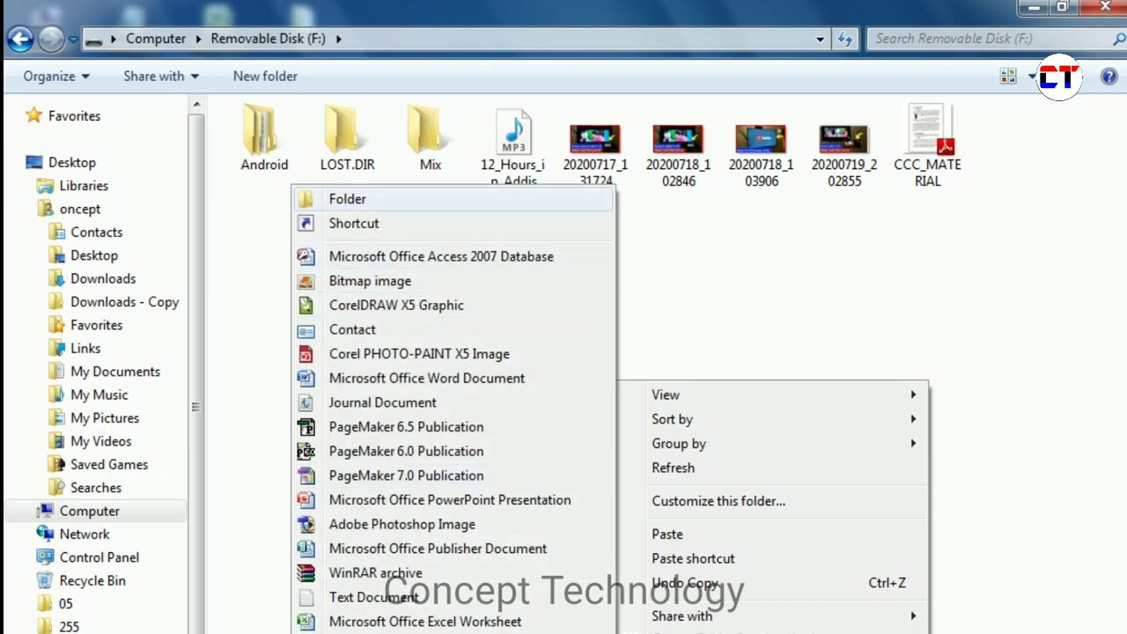
{"action": "key", "text": "Return"}
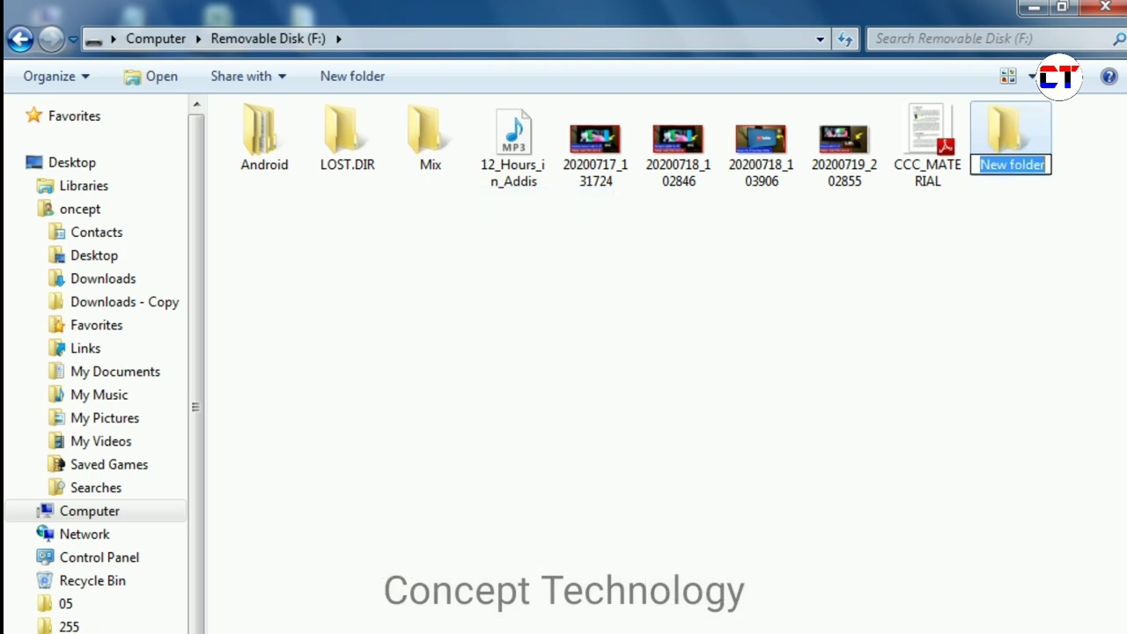
{"action": "key", "text": "Return"}
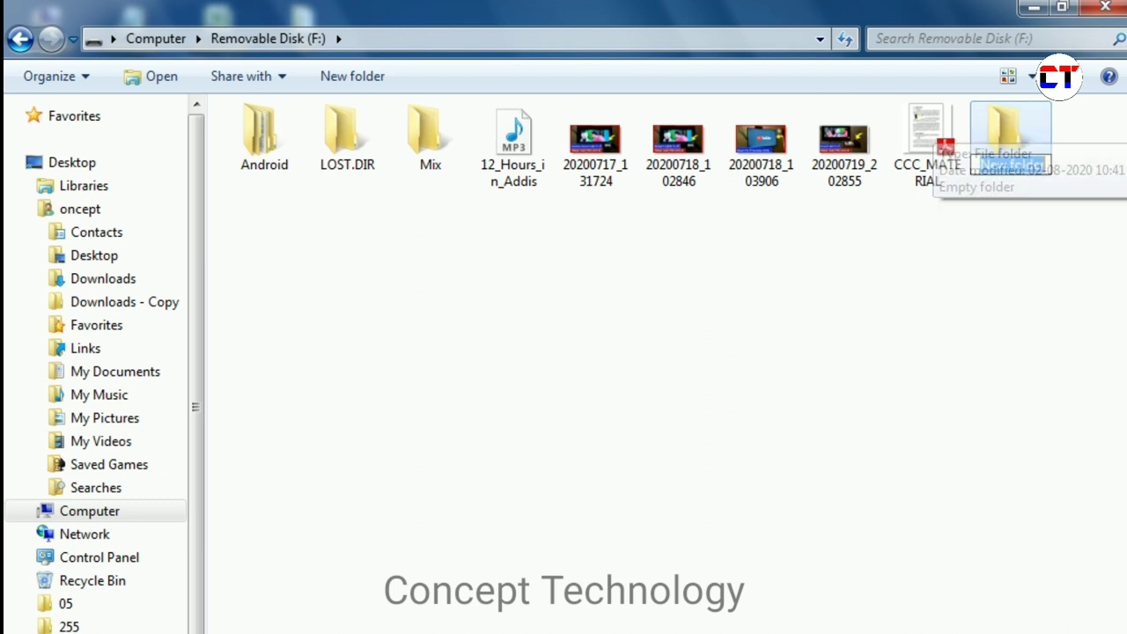
{"action": "key", "text": "F2"}
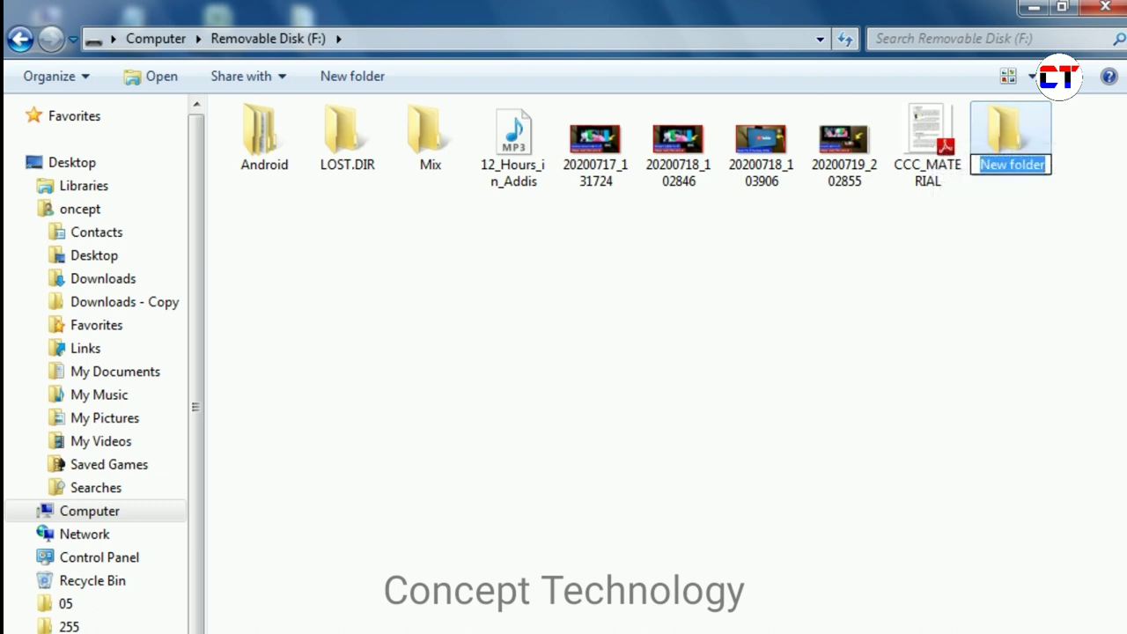
{"action": "key", "text": "BackSpace"}
{"action": "type", "text": "0"}
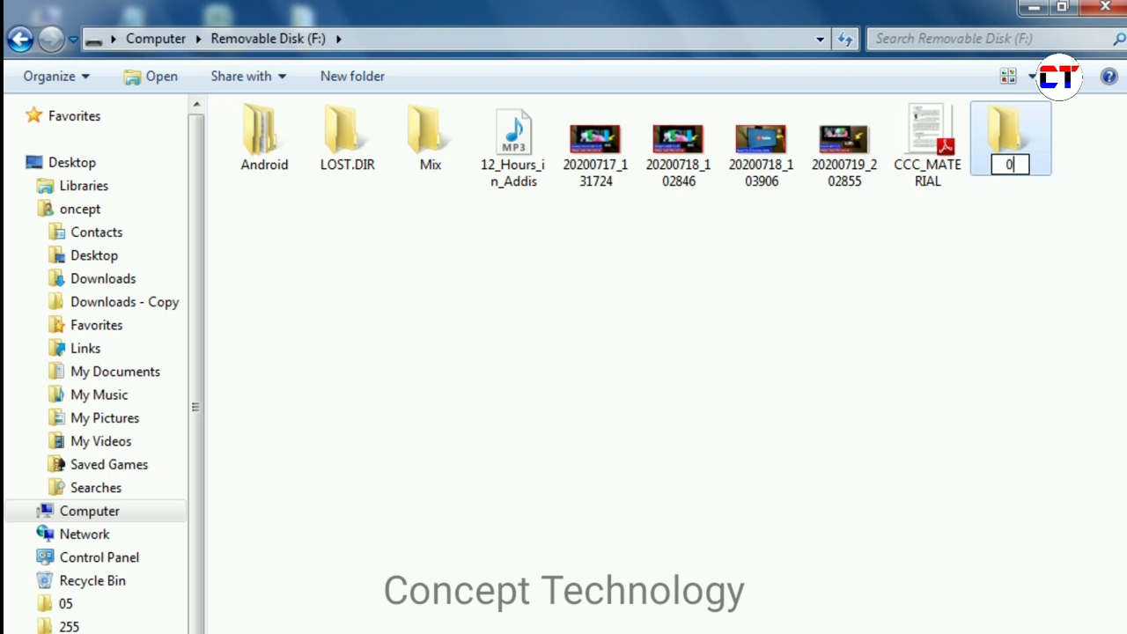
{"action": "type", "text": "5"}
{"action": "key", "text": "Return"}
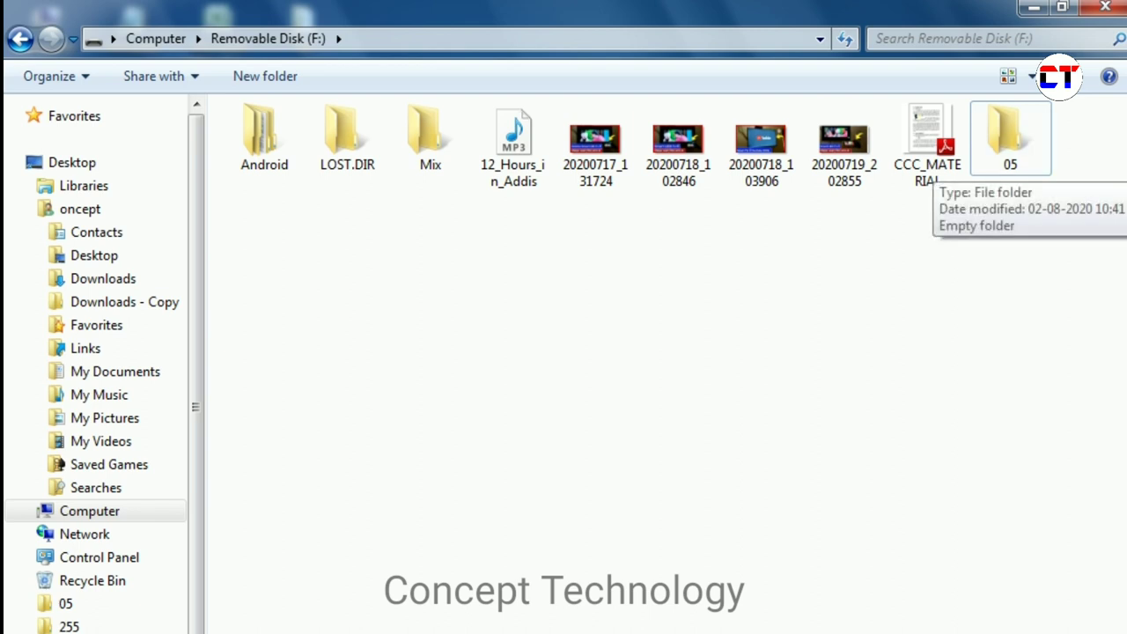
- Paste the copied files into the 05 folder on Removable Disk (F:)
{"action": "double_click", "coordinate": [1010, 138]}
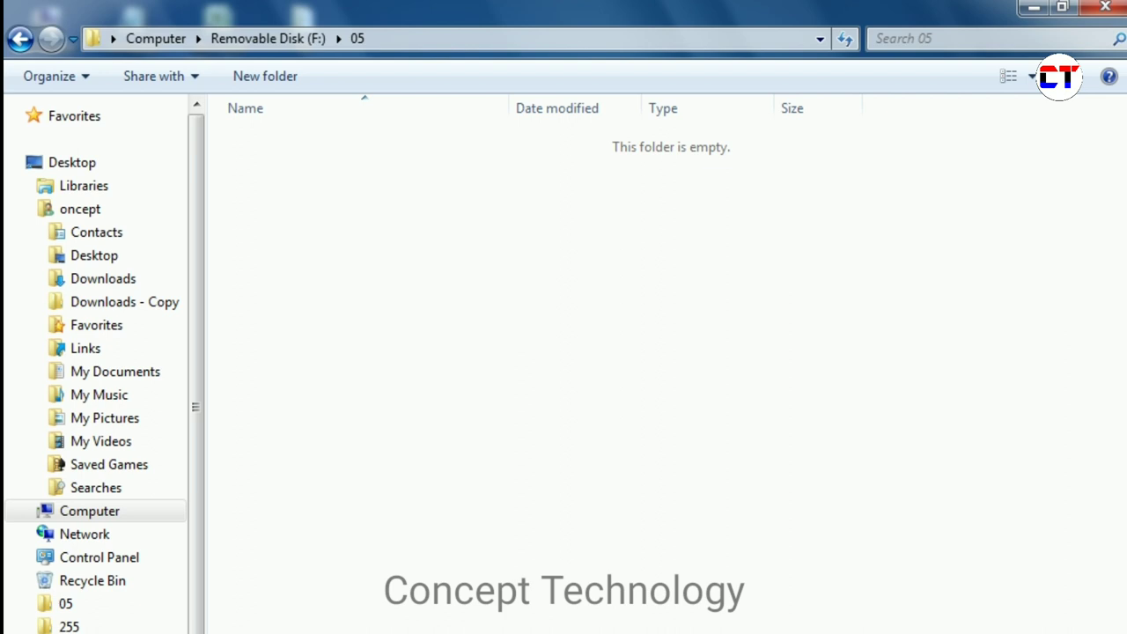
{"action": "right_click", "coordinate": [416, 214]}
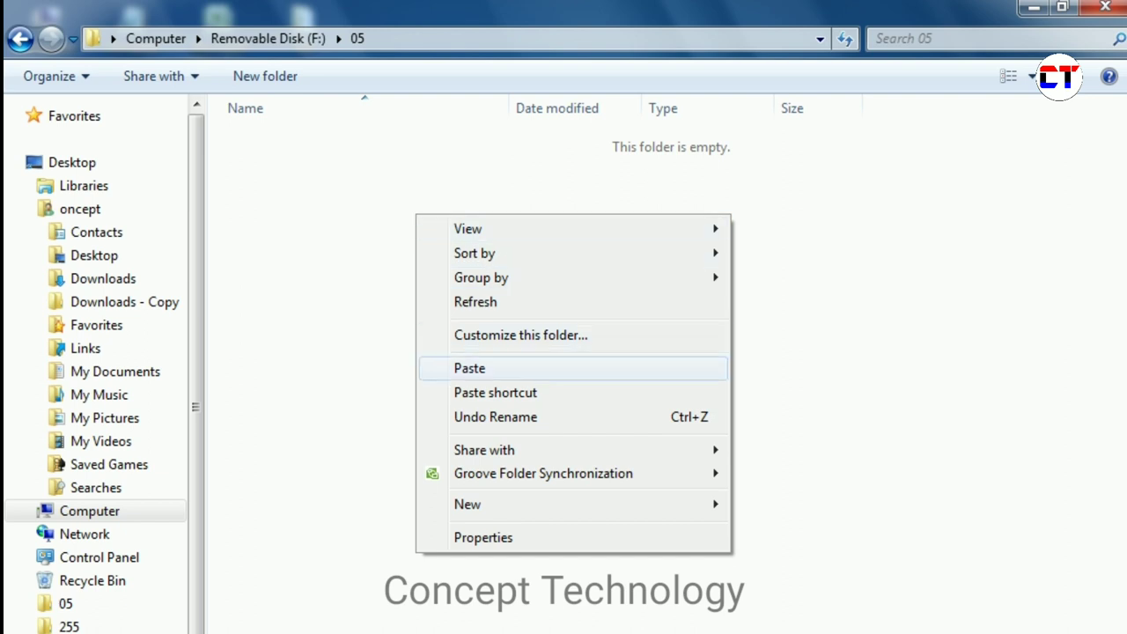
{"action": "left_click", "coordinate": [470, 368]}
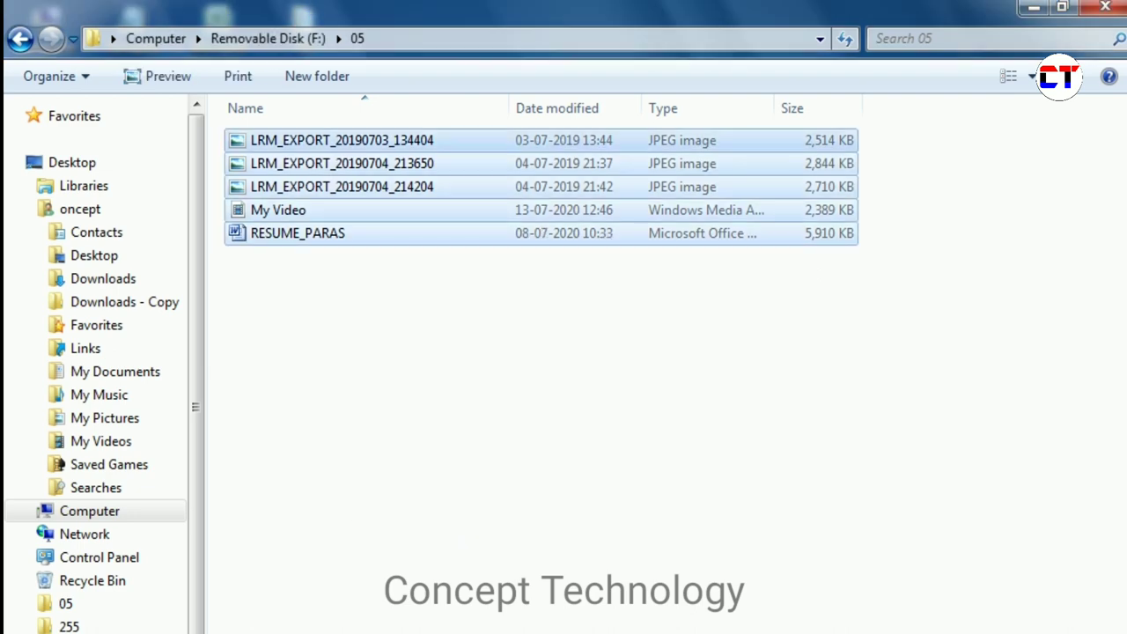
- Switch the 05 folder's view to Medium Icons and deselect the pasted files
{"action": "left_click", "coordinate": [1031, 77]}
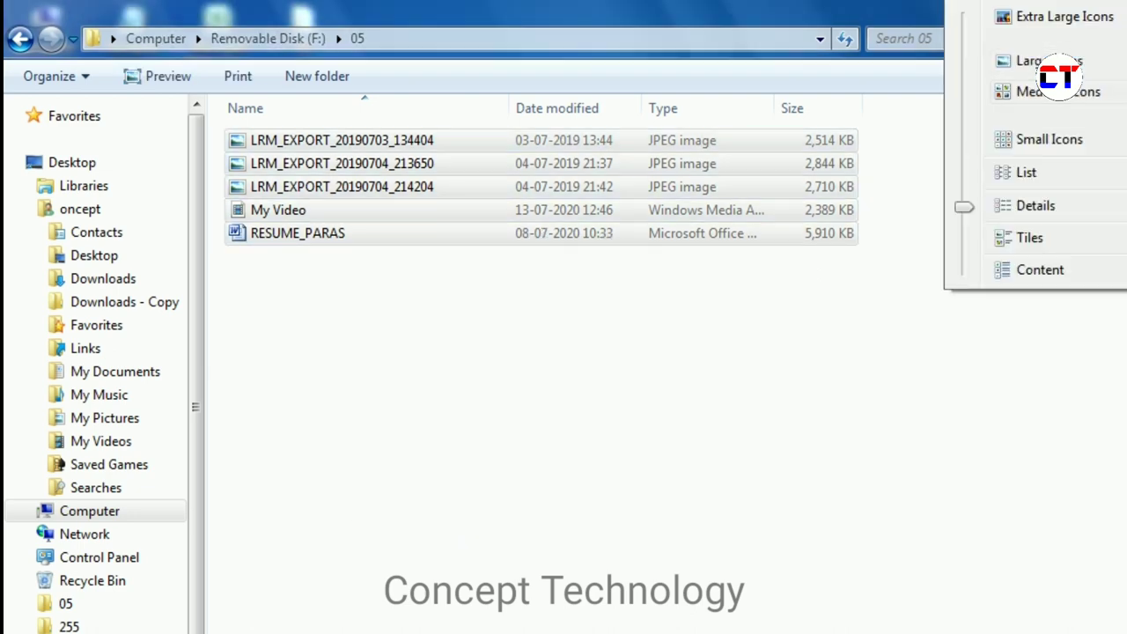
{"action": "left_click", "coordinate": [1039, 139]}
{"action": "left_click", "coordinate": [1032, 77]}
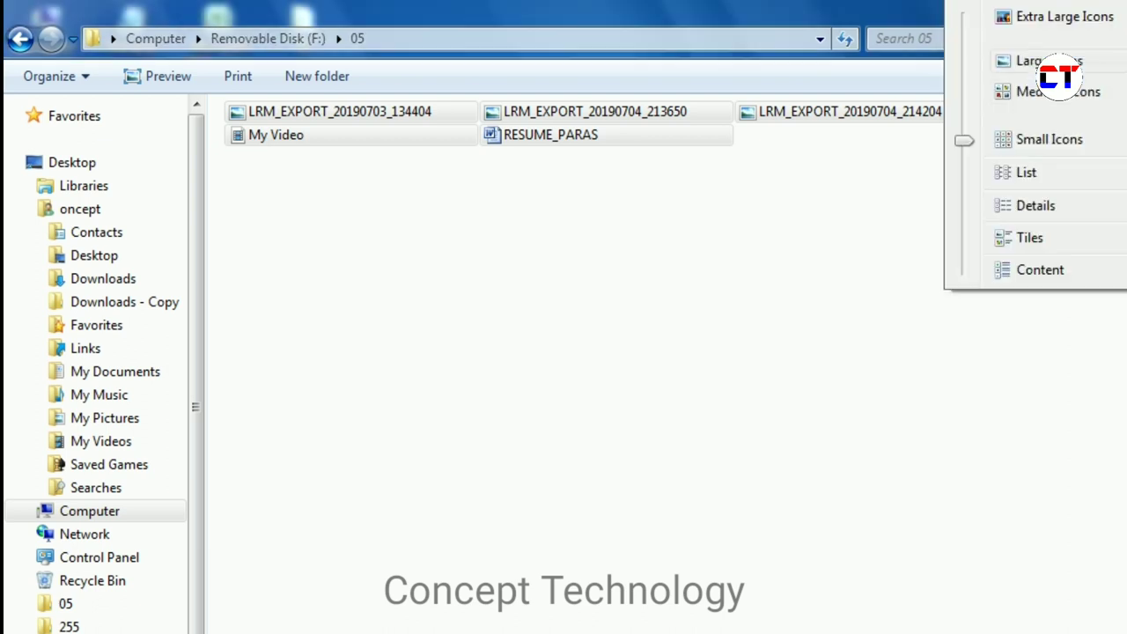
{"action": "left_click", "coordinate": [1040, 92]}
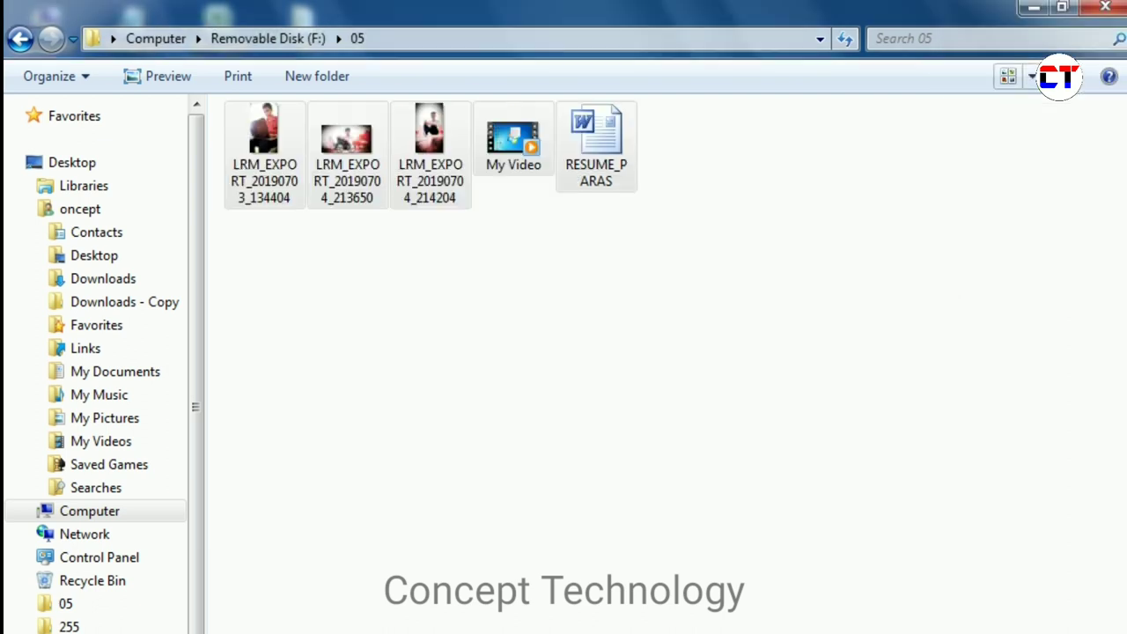
{"action": "left_click", "coordinate": [669, 353]}
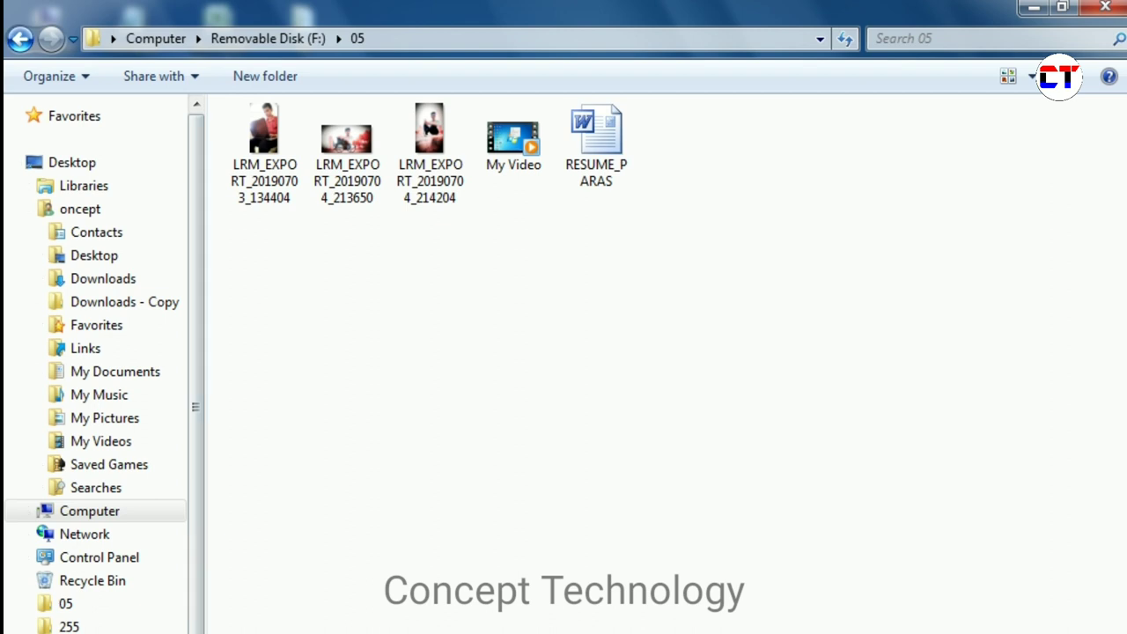
- Compare the original files on Removable Disk (E:) with the copies in folder 05 on Removable Disk (F:), ending at Computer
{"action": "left_click", "coordinate": [21, 38]}
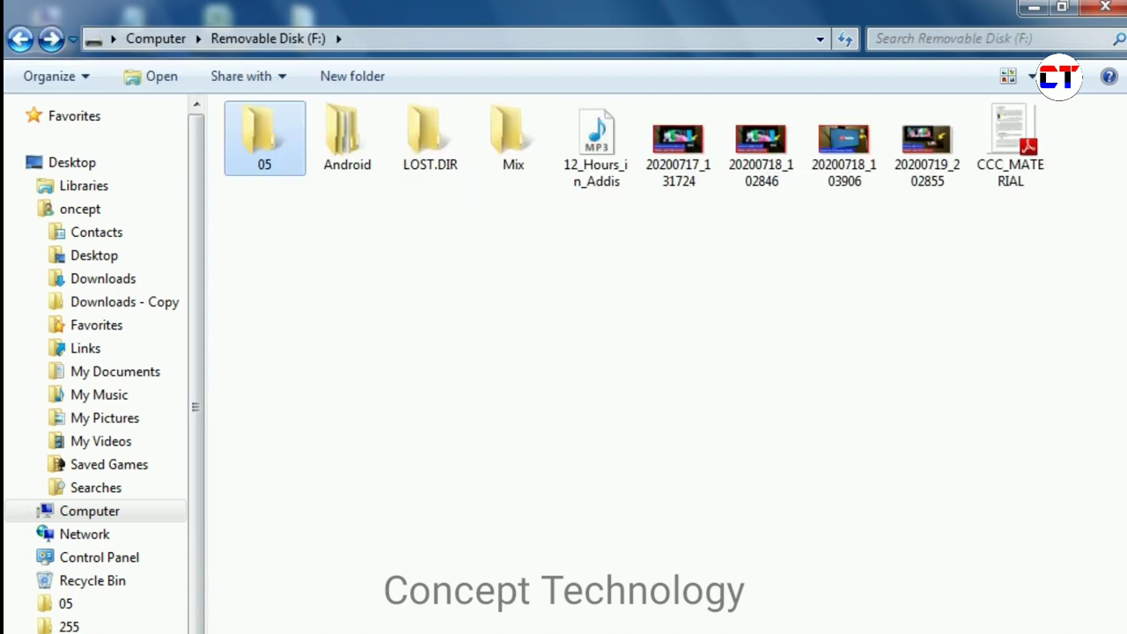
{"action": "left_click", "coordinate": [21, 37]}
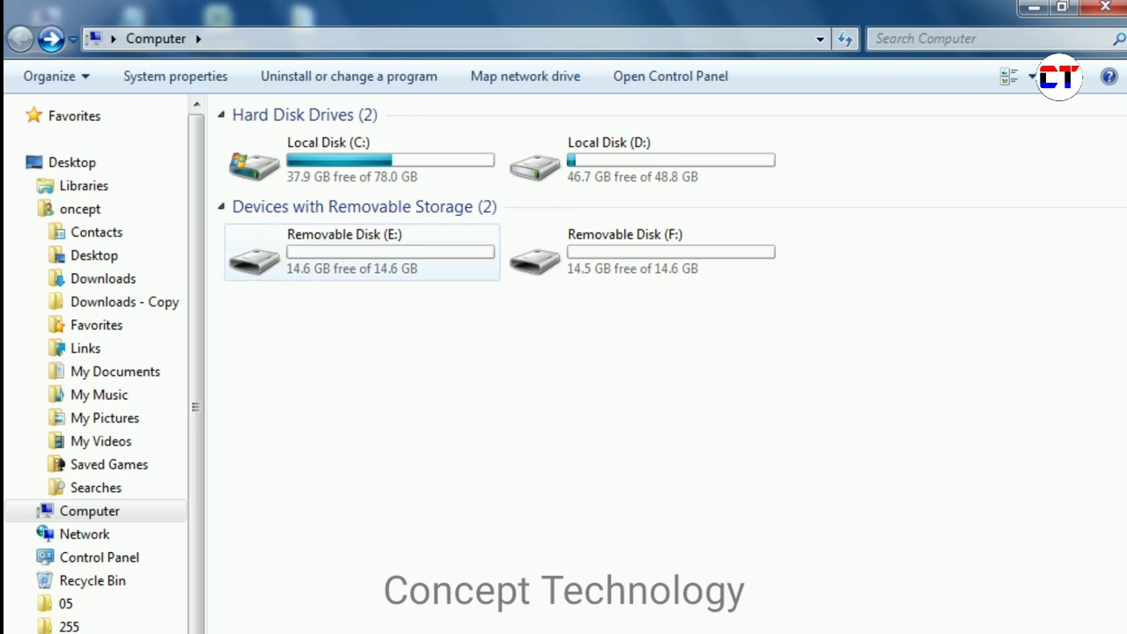
{"action": "double_click", "coordinate": [344, 251]}
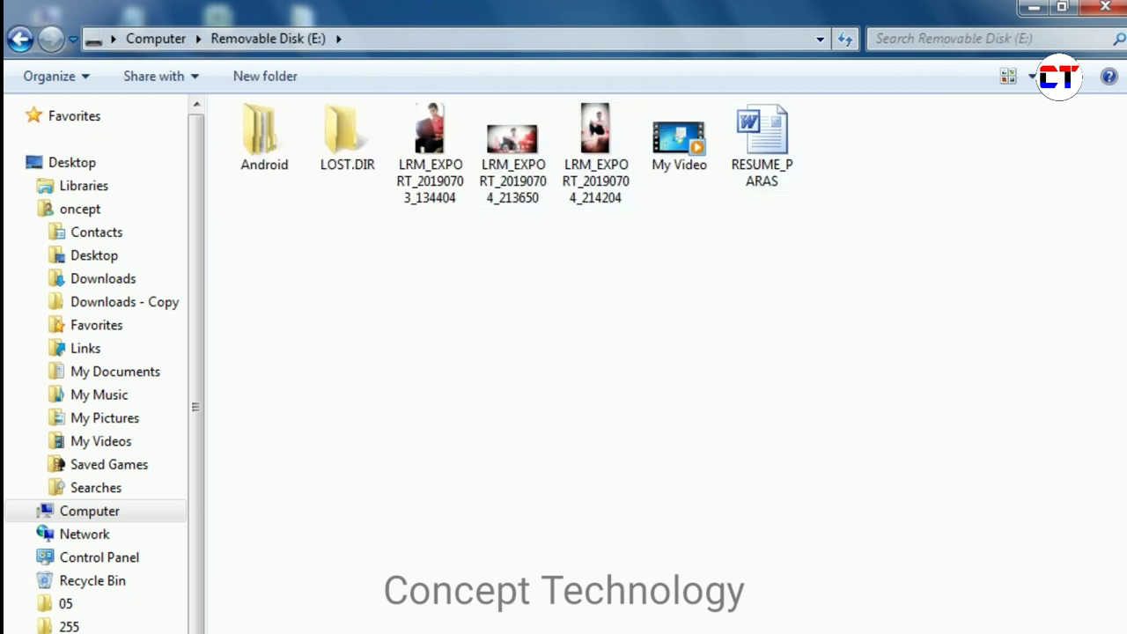
{"action": "left_click", "coordinate": [20, 39]}
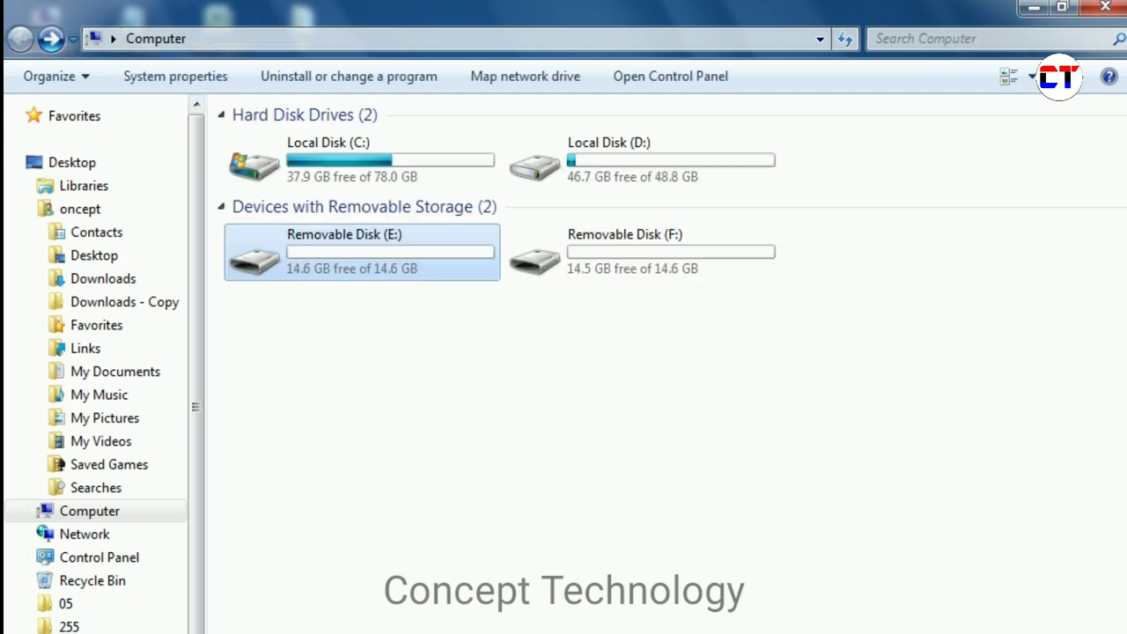
{"action": "double_click", "coordinate": [626, 252]}
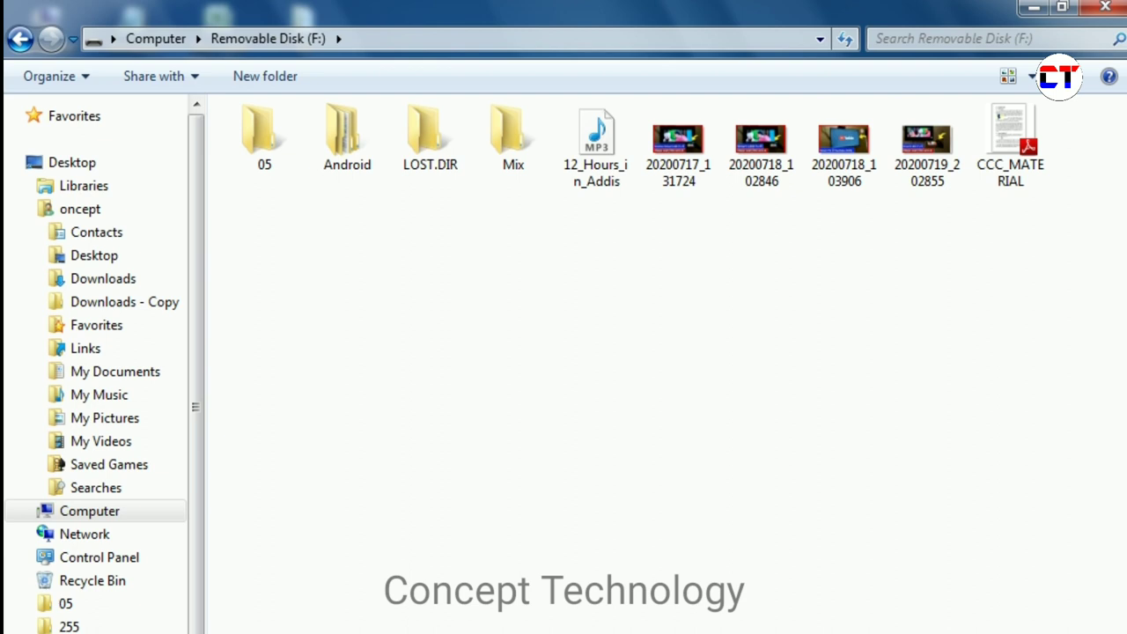
{"action": "double_click", "coordinate": [265, 140]}
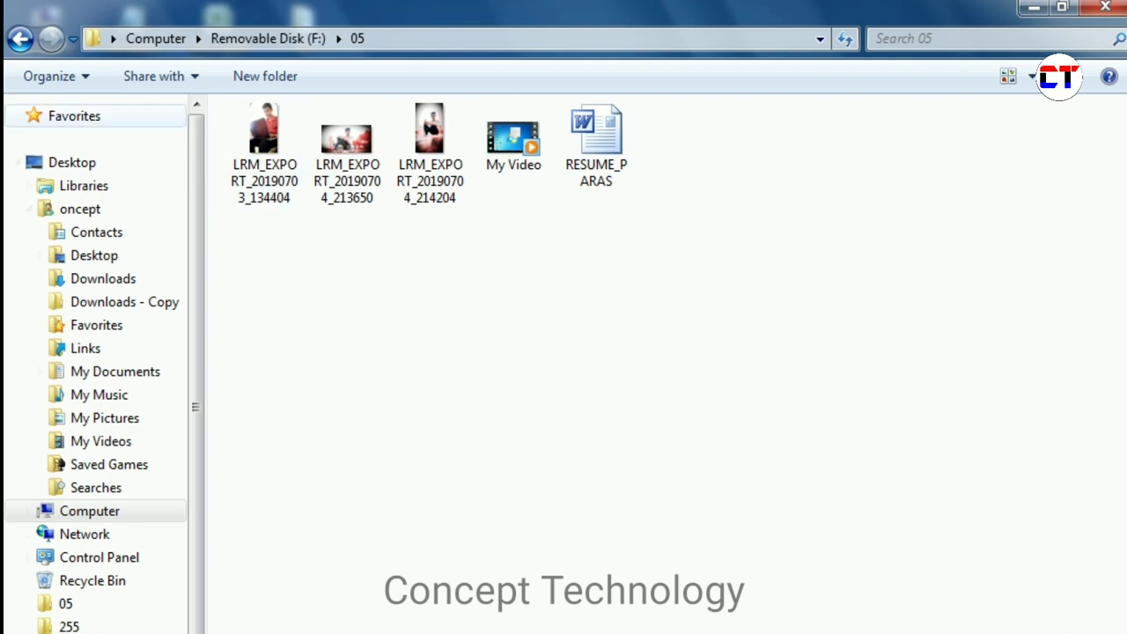
{"action": "left_click", "coordinate": [20, 39]}
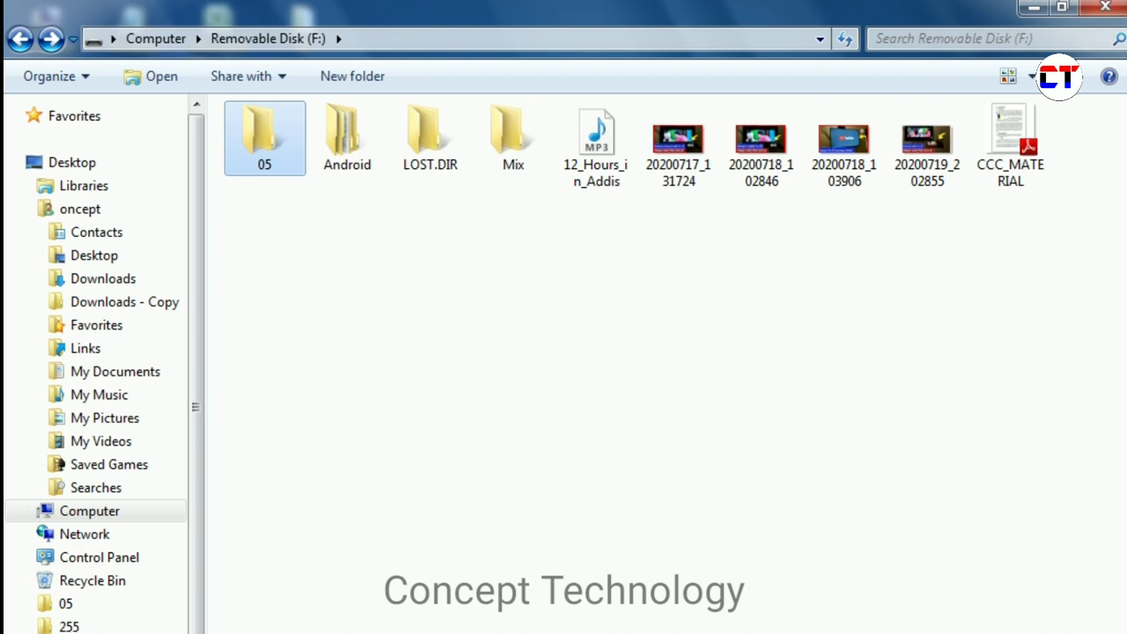
{"action": "key", "text": "Escape"}
{"action": "key", "text": "BackSpace"}
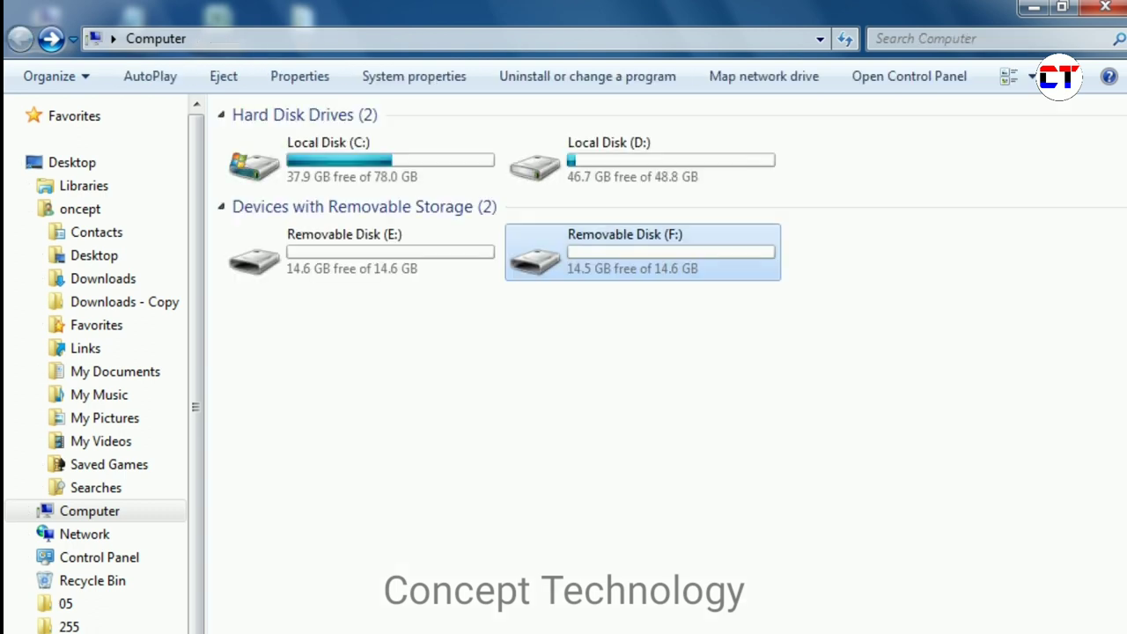
- Copy the six loose files, from 12_Hours_in_Addis through CCC_MATERIAL, in the root of Removable Disk (F:)
{"action": "mouse_move", "coordinate": [599, 266]}
{"action": "key", "text": "Return"}
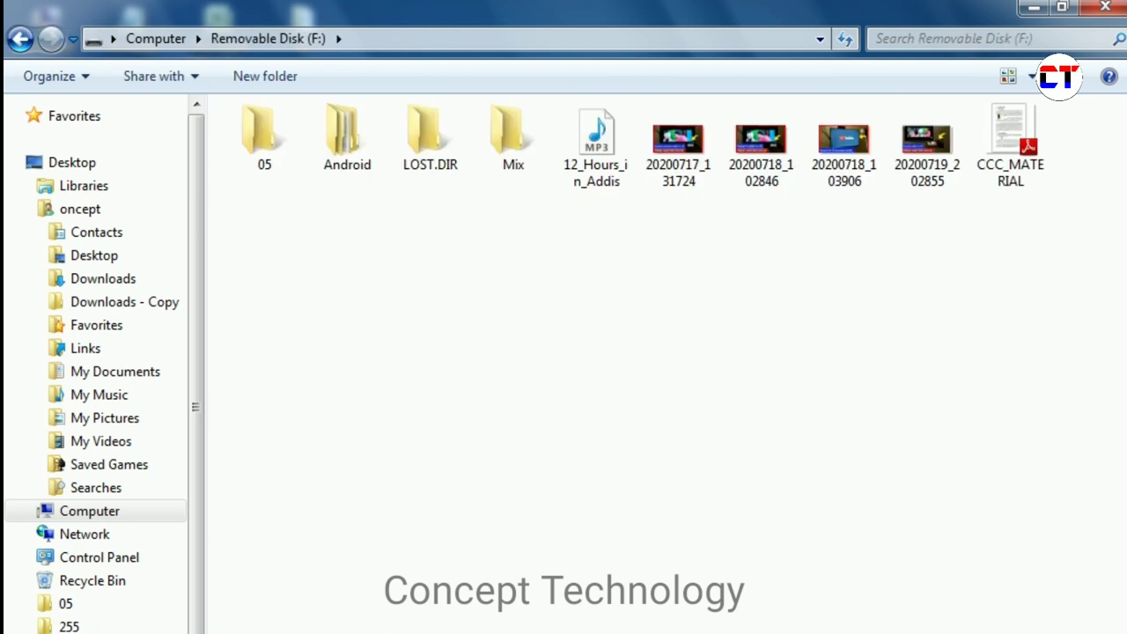
{"action": "left_click_drag", "start_coordinate": [1110, 220], "coordinate": [566, 93]}
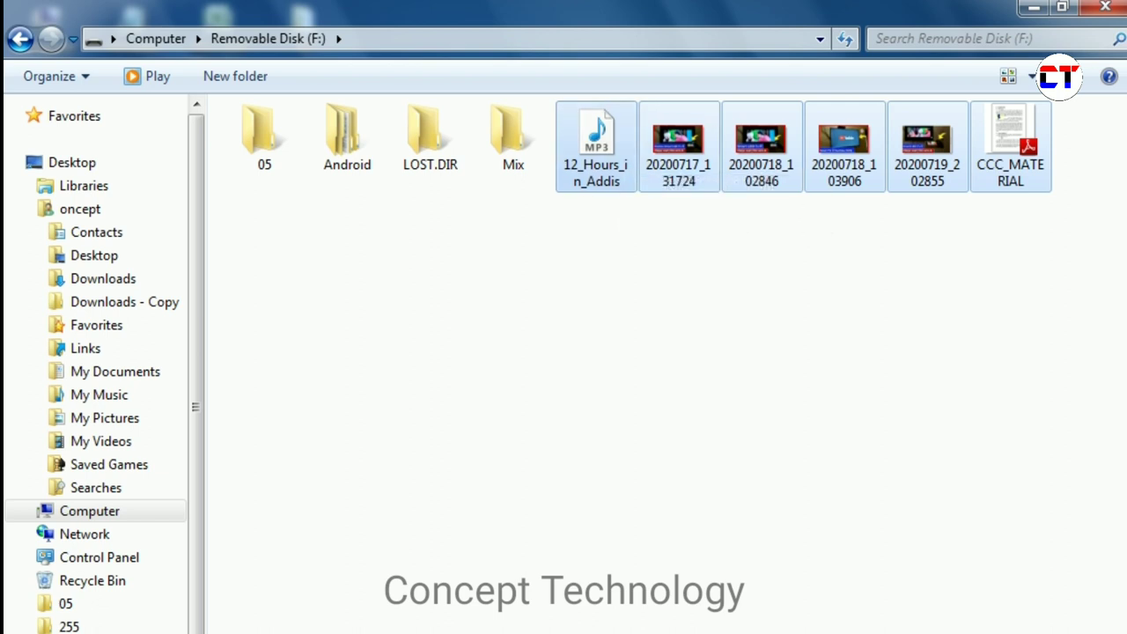
{"action": "right_click", "coordinate": [596, 148]}
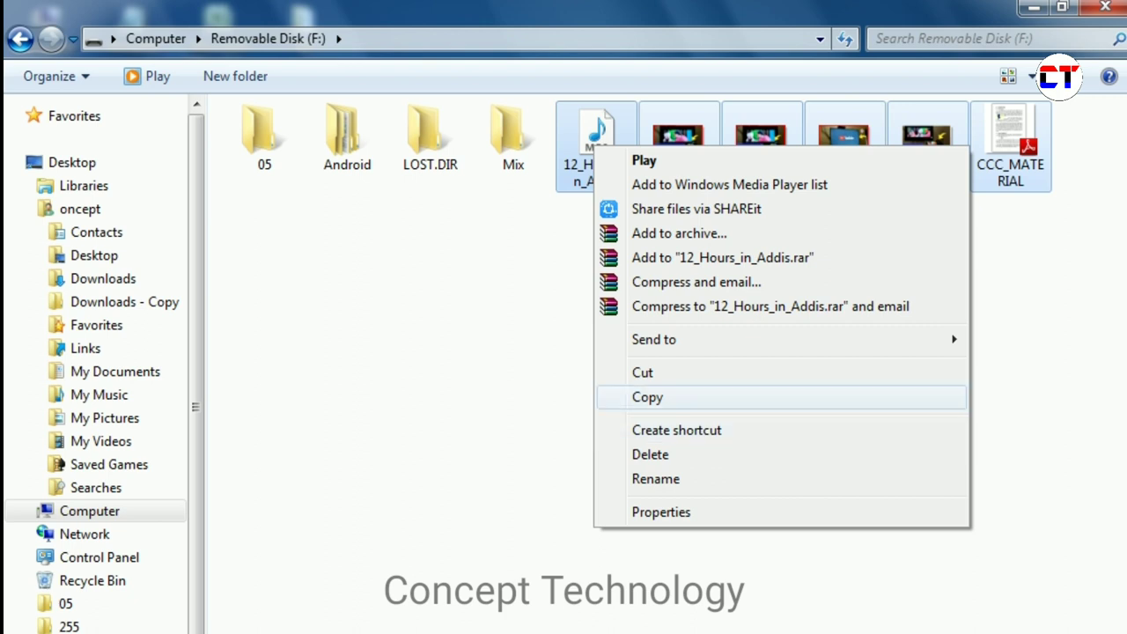
{"action": "left_click", "coordinate": [647, 397]}
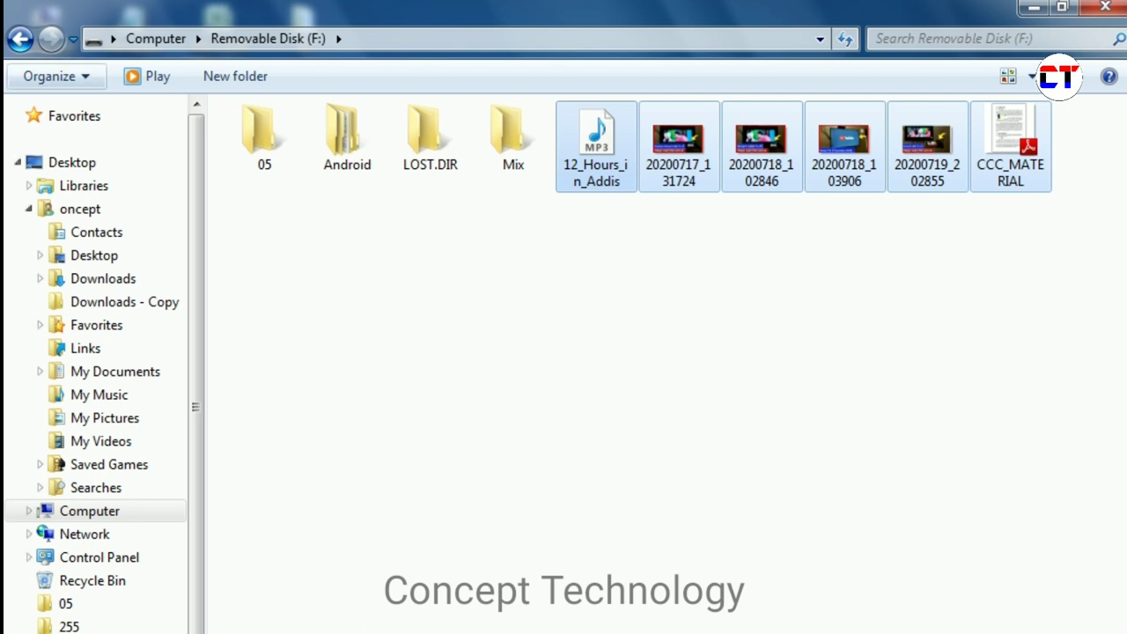
- Create a new folder named 123 in the root of Removable Disk (E:)
{"action": "left_click", "coordinate": [20, 39]}
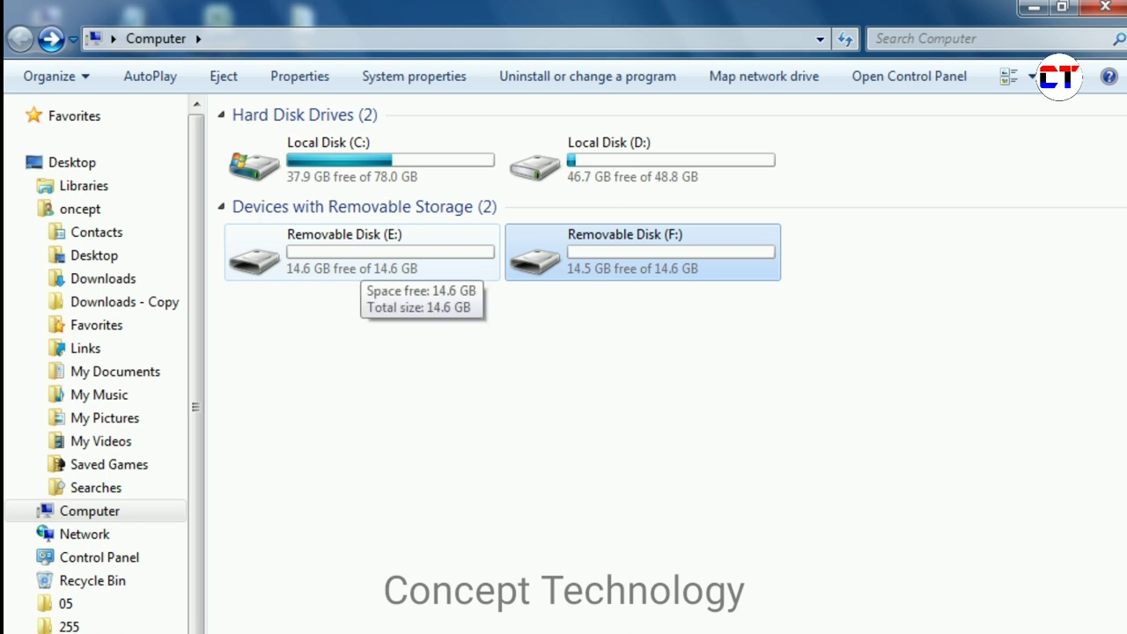
{"action": "double_click", "coordinate": [361, 263]}
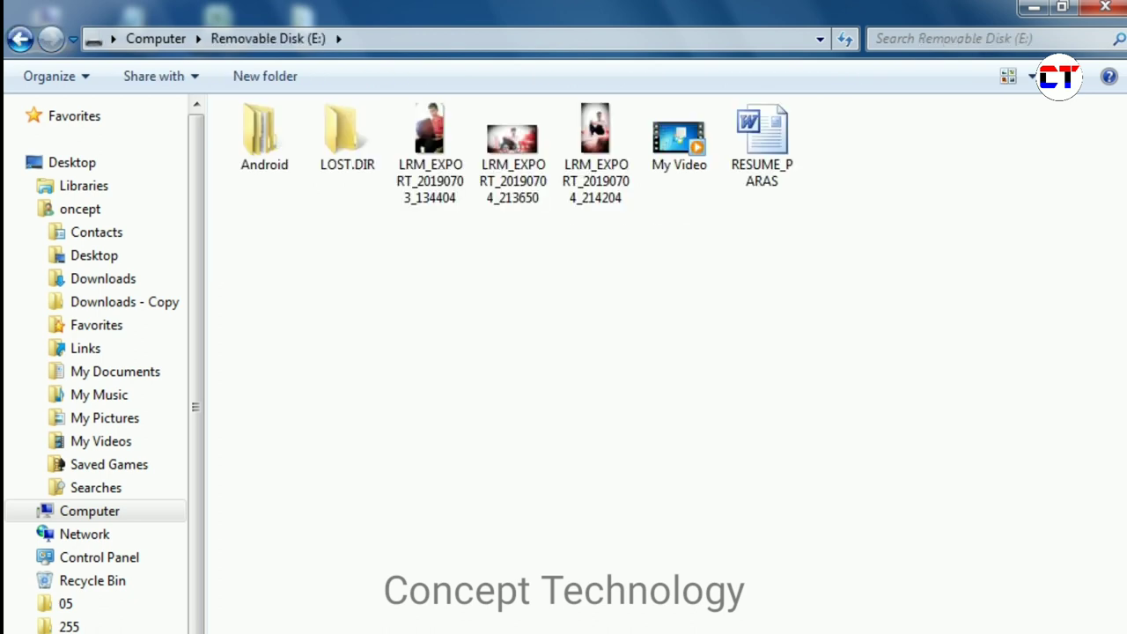
{"action": "right_click", "coordinate": [422, 292]}
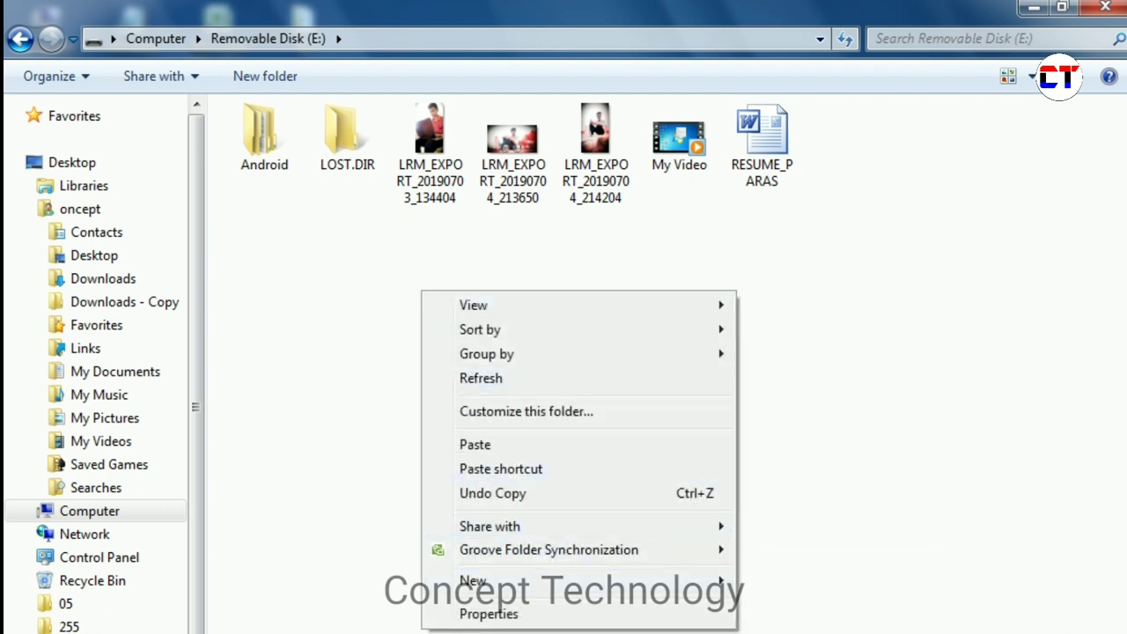
{"action": "mouse_move", "coordinate": [475, 580]}
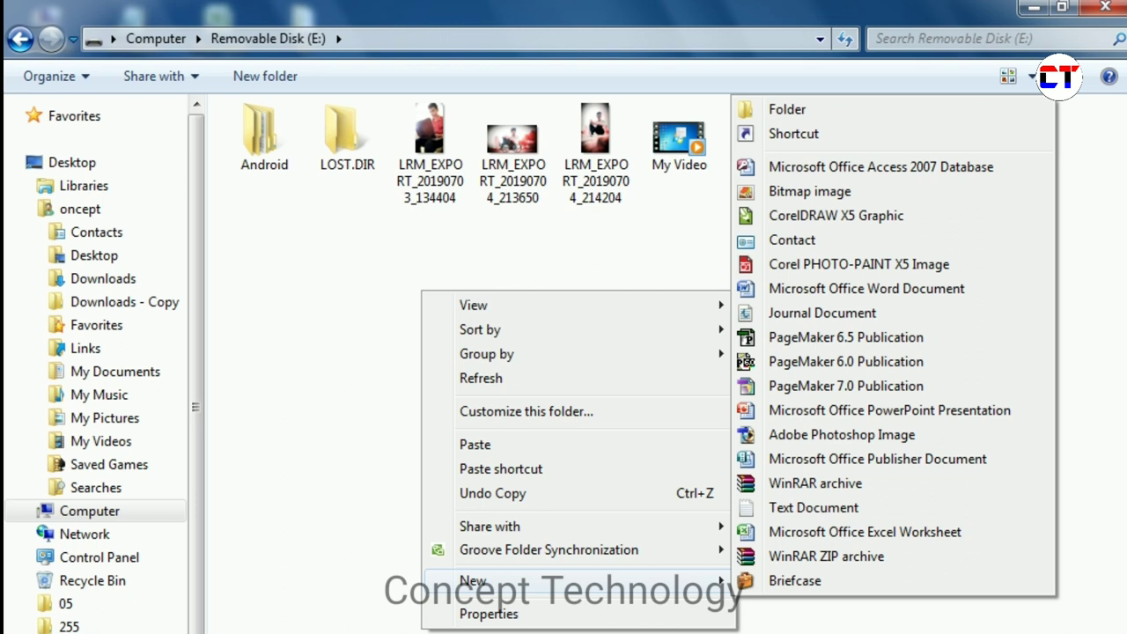
{"action": "left_click", "coordinate": [788, 109]}
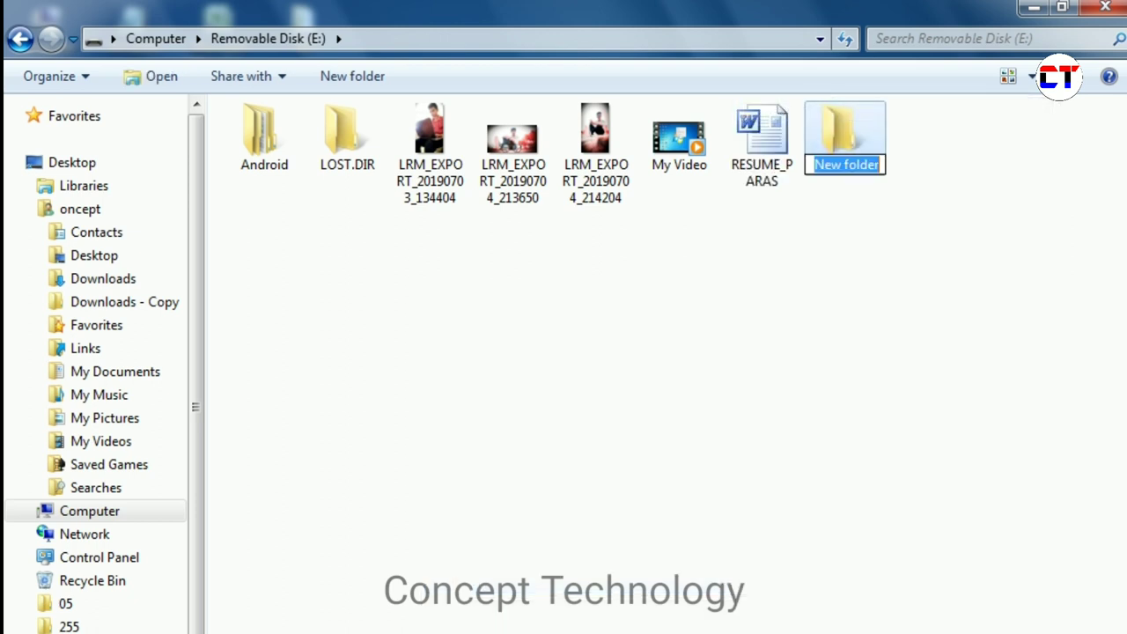
{"action": "key", "text": "BackSpace"}
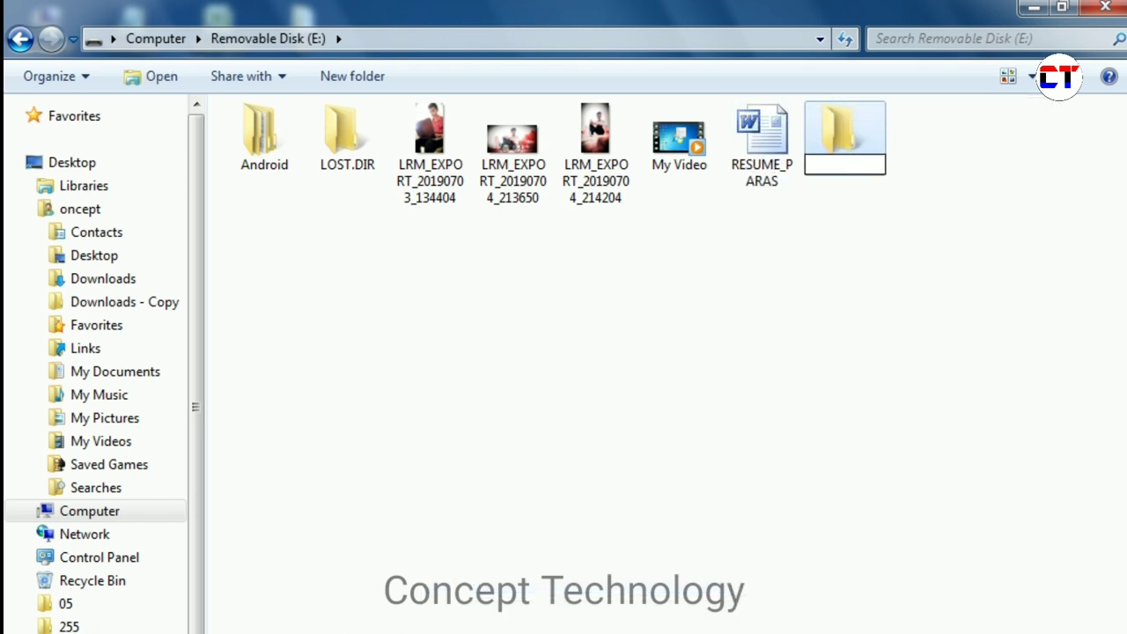
{"action": "type", "text": "123"}
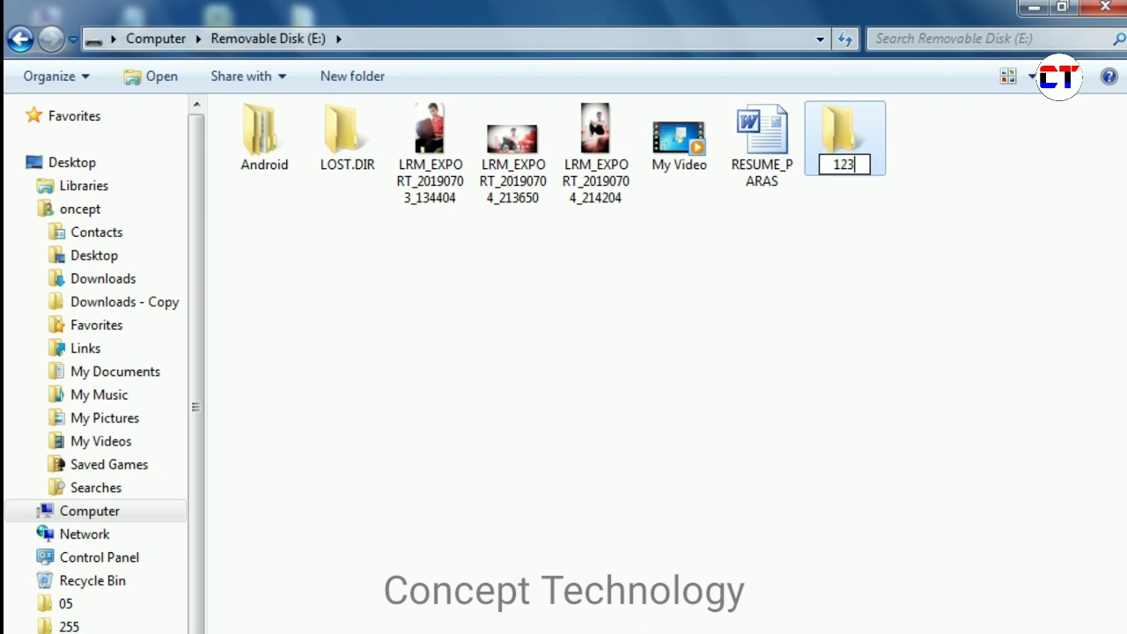
{"action": "key", "text": "Return"}
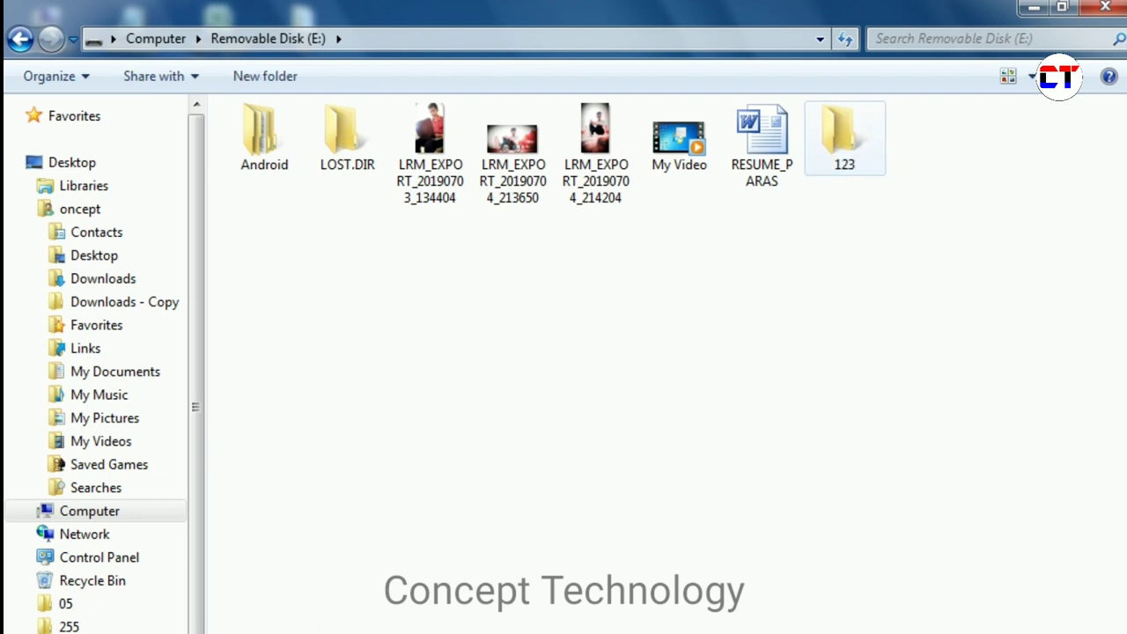
- Paste the copied files into the 123 folder on Removable Disk (E:)
{"action": "double_click", "coordinate": [844, 141]}
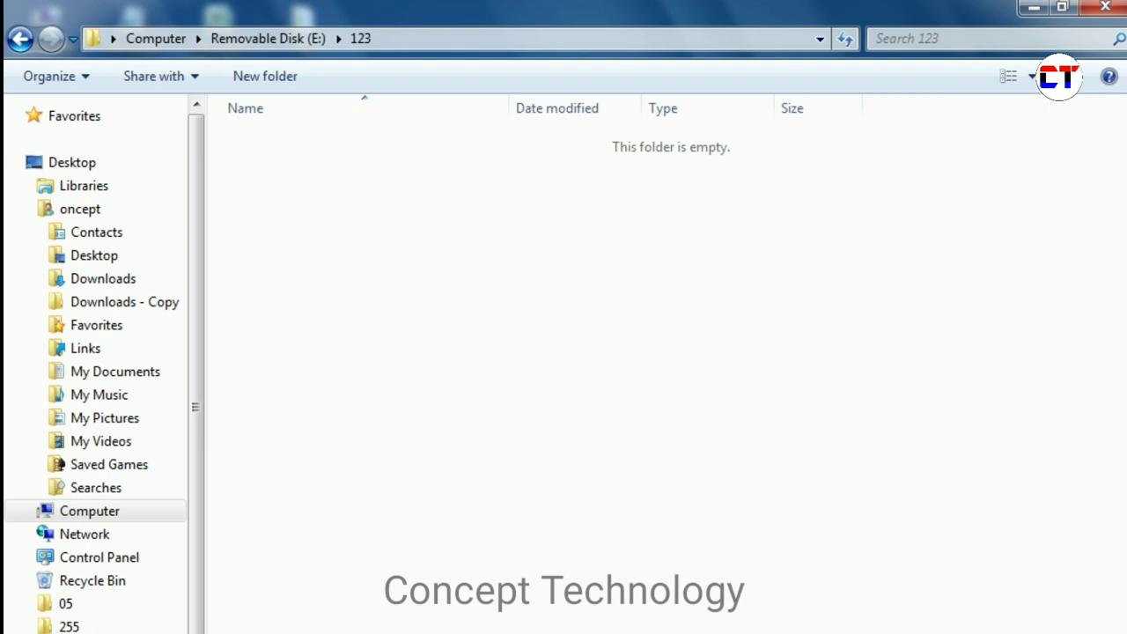
{"action": "right_click", "coordinate": [379, 186]}
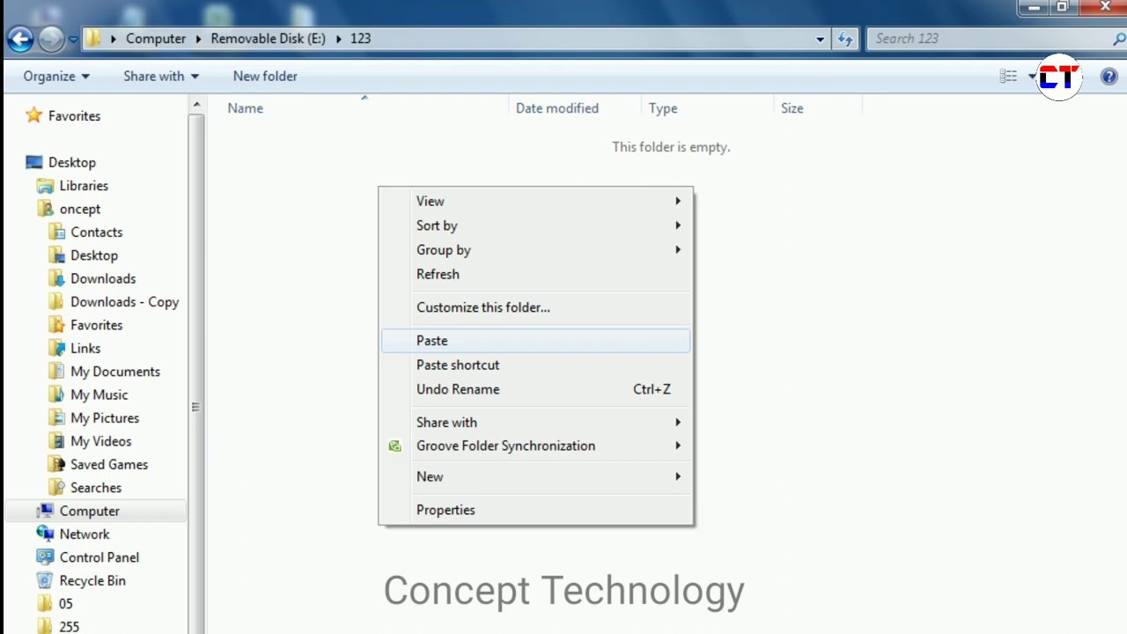
{"action": "left_click", "coordinate": [431, 340]}
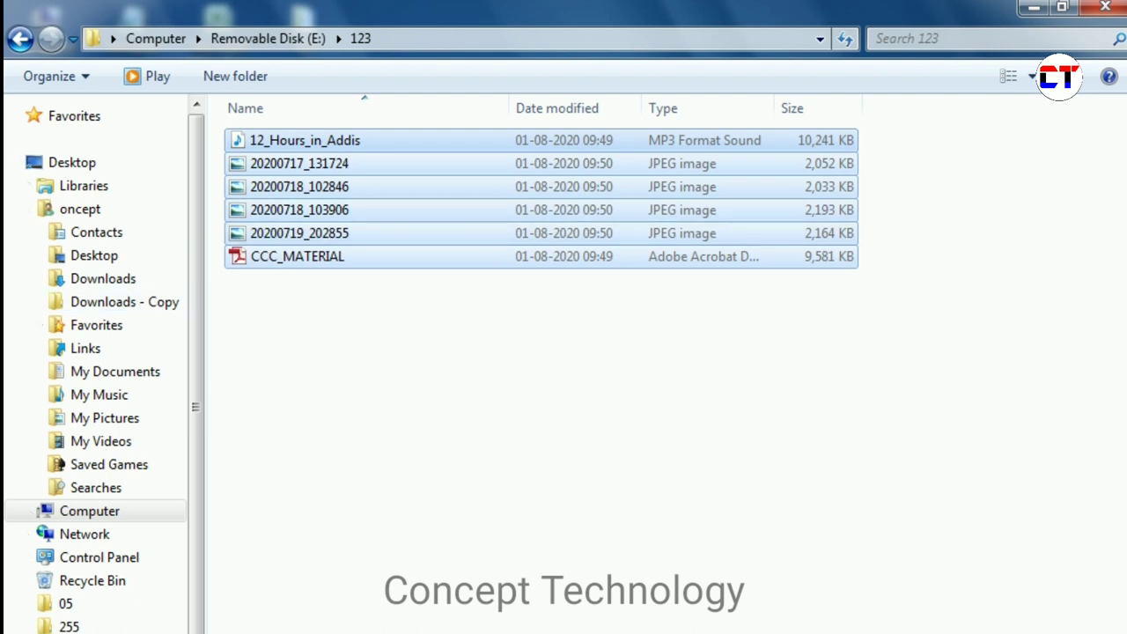
- Deselect the pasted files and switch the 123 folder's view to Medium Icons
{"action": "left_click", "coordinate": [542, 352]}
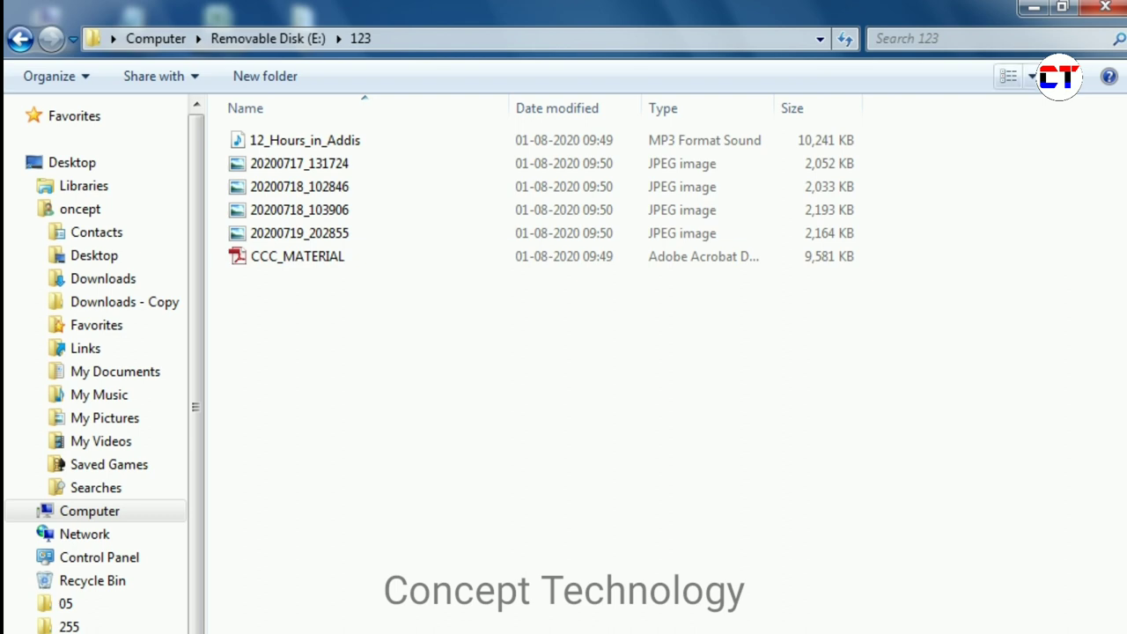
{"action": "left_click", "coordinate": [1032, 75]}
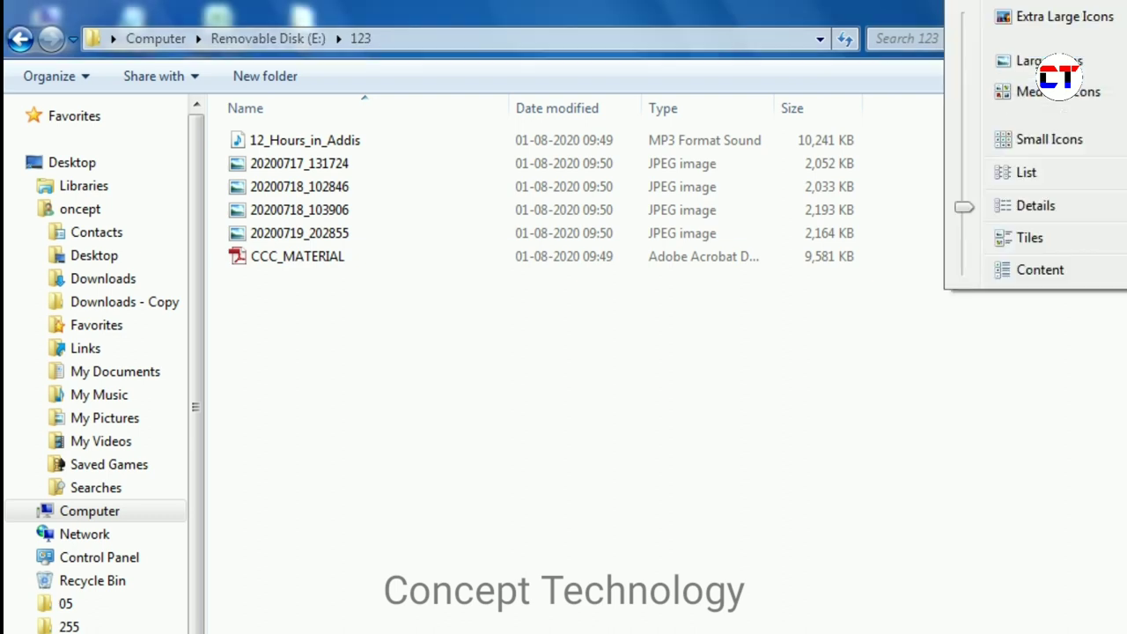
{"action": "left_click", "coordinate": [1052, 91]}
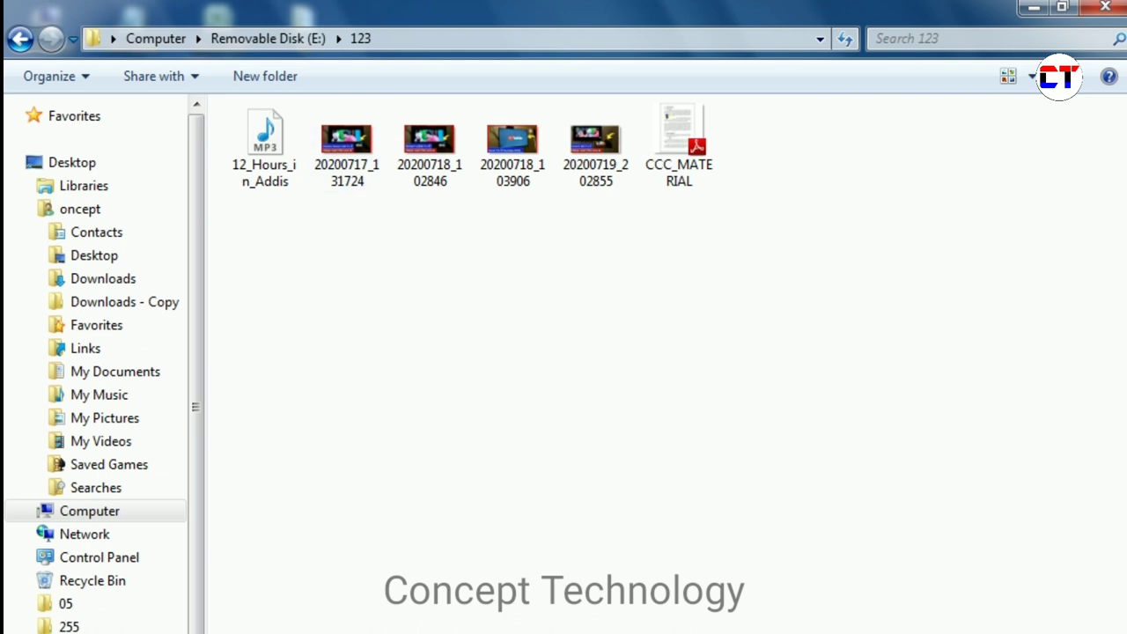
- Reopen folder 123 from the root of Removable Disk (E:) to check its files, and return to Computer with no drive selected
{"action": "left_click", "coordinate": [19, 39]}
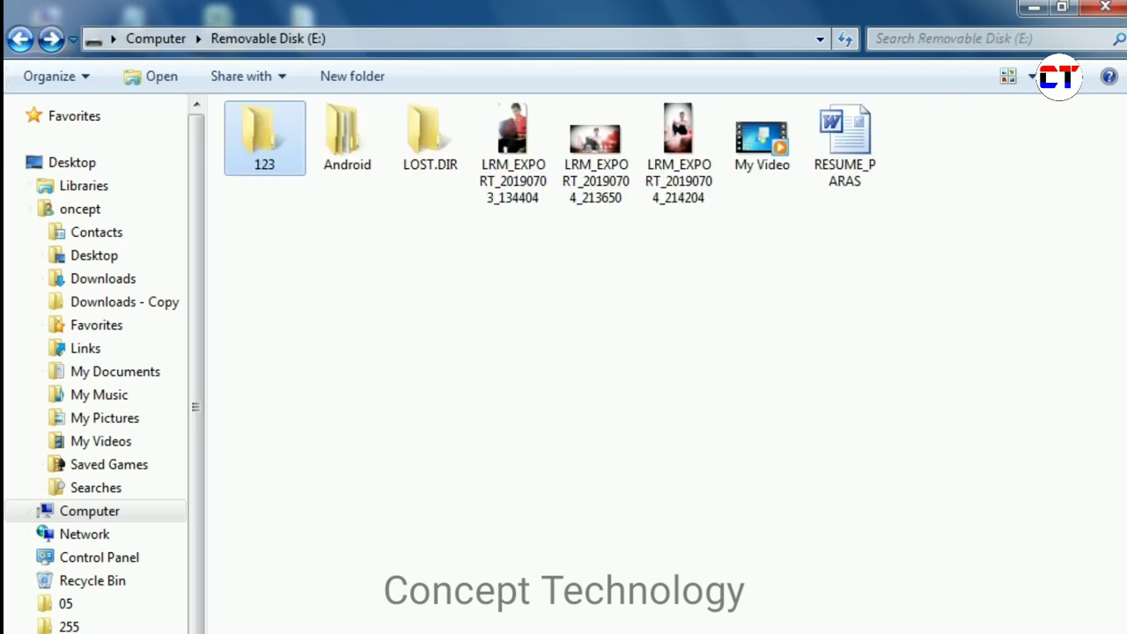
{"action": "key", "text": "Escape"}
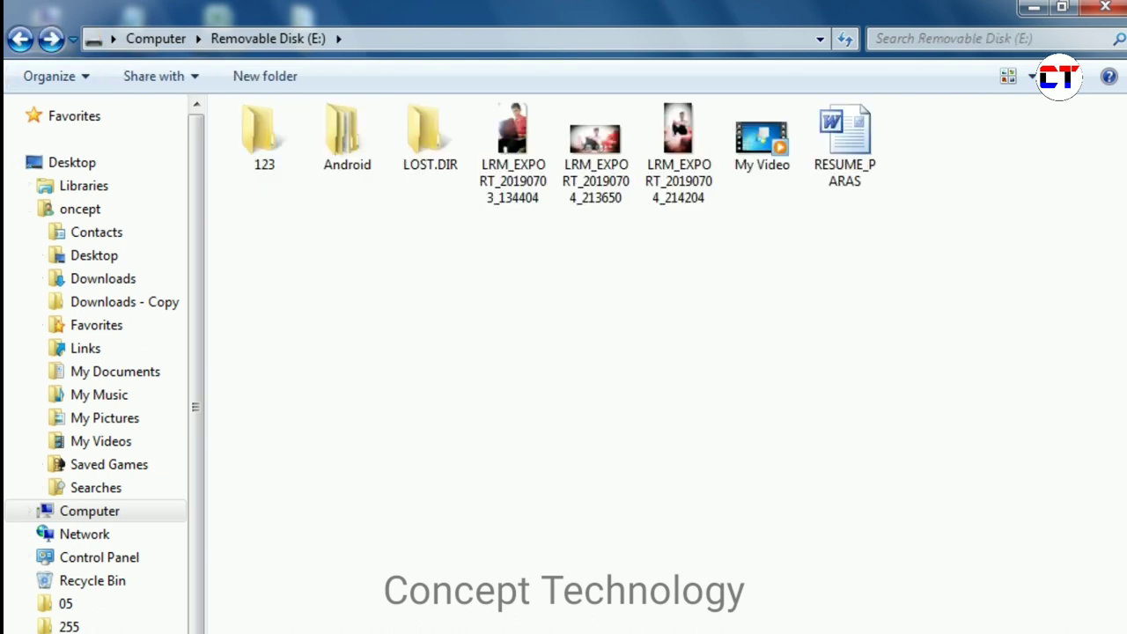
{"action": "double_click", "coordinate": [264, 138]}
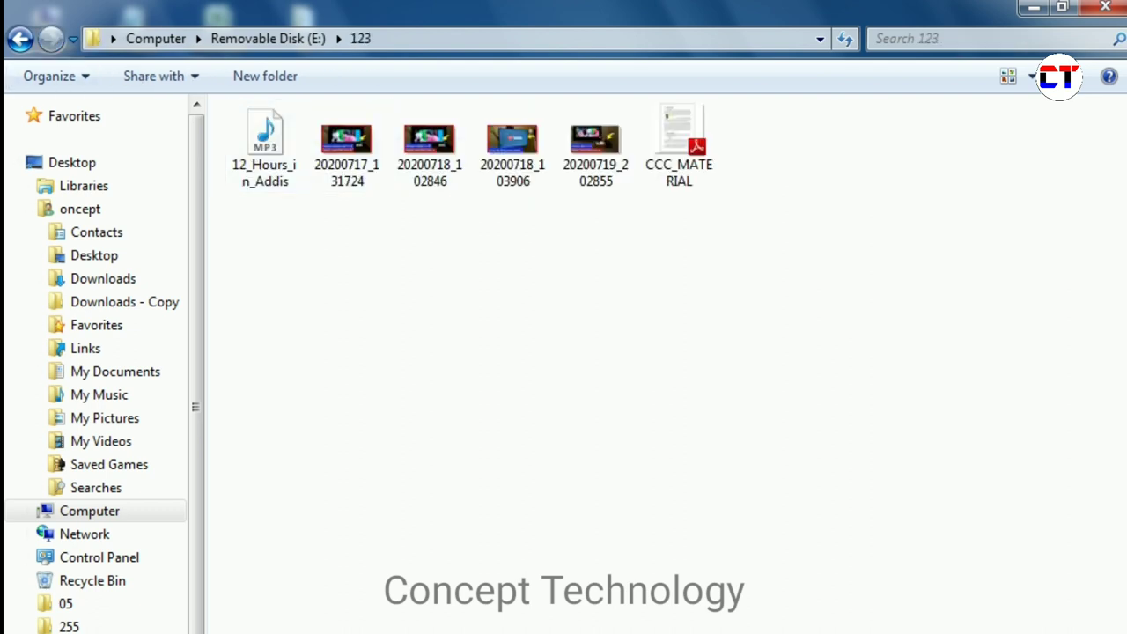
{"action": "key", "text": "alt+Left"}
{"action": "key", "text": "alt+Left"}
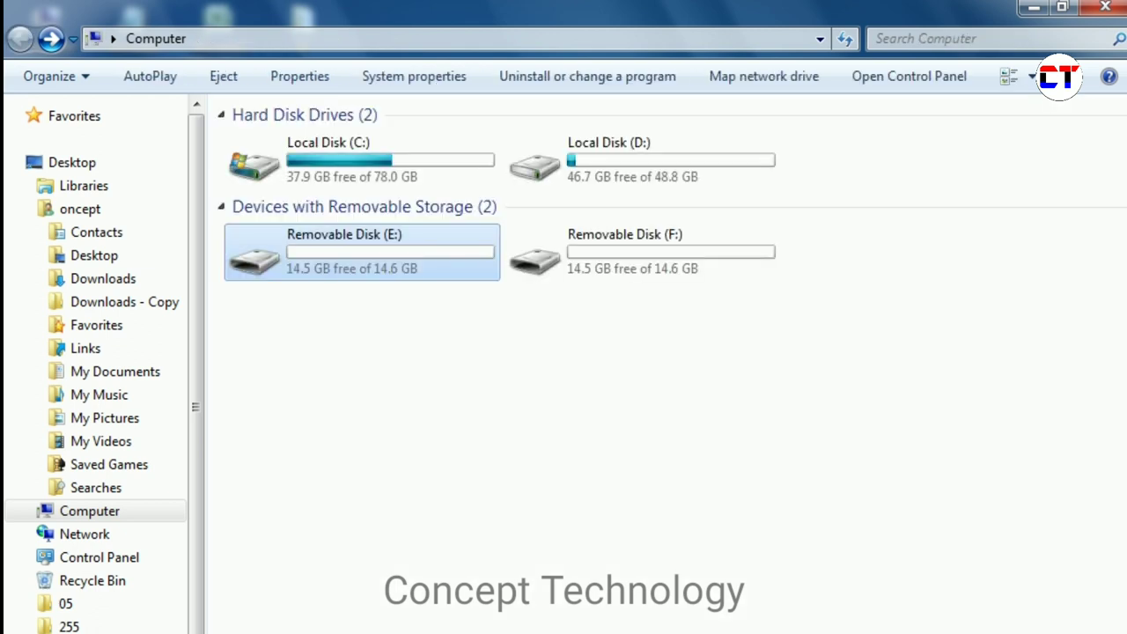
{"action": "key", "text": "ctrl+space"}
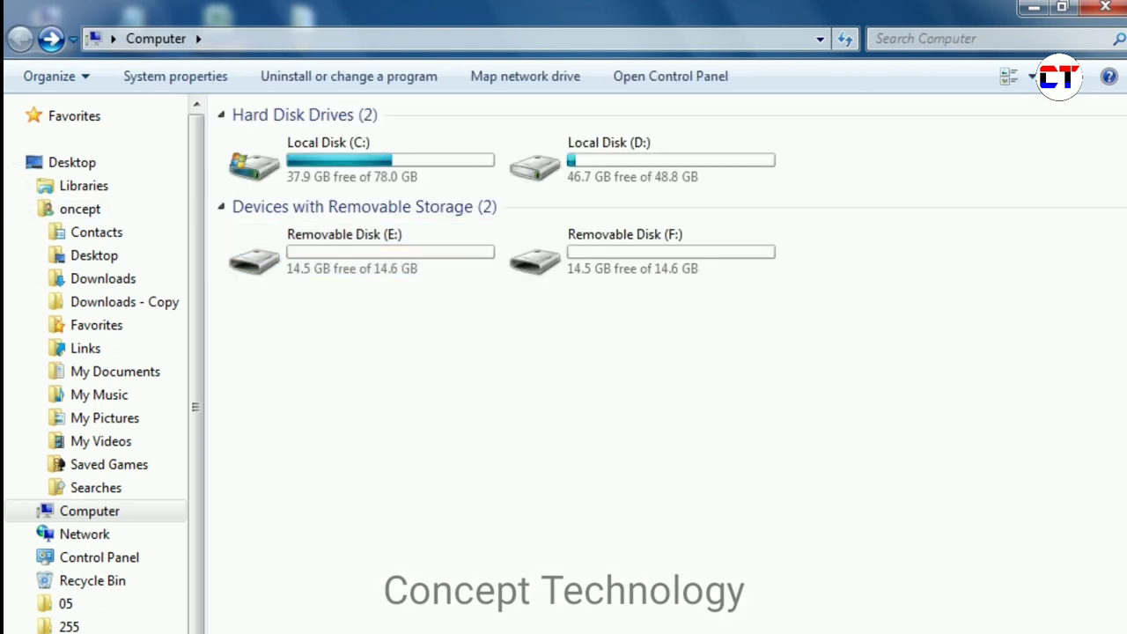
{"action": "key", "text": "ctrl+space"}
{"action": "key", "text": "ctrl+space"}
{"action": "key", "text": "ctrl+space"}
{"action": "key", "text": "ctrl+space"}
{"action": "key", "text": "ctrl+space"}
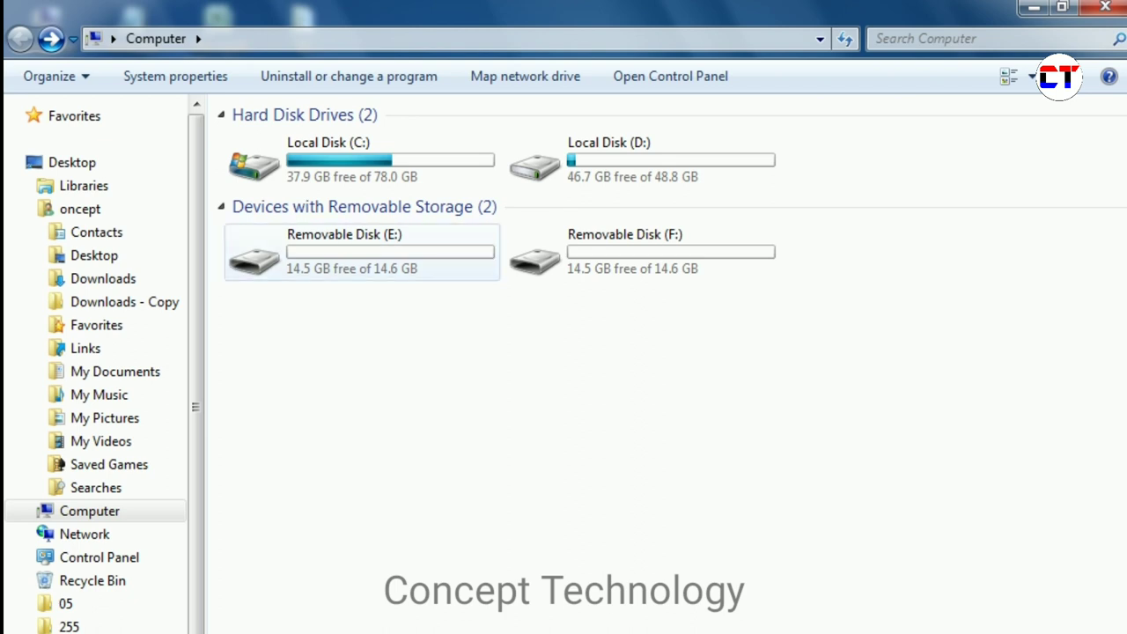
- Examine the root contents of Removable Disk (E:) and return to Computer
{"action": "key", "text": "ctrl+space"}
{"action": "key", "text": "Return"}
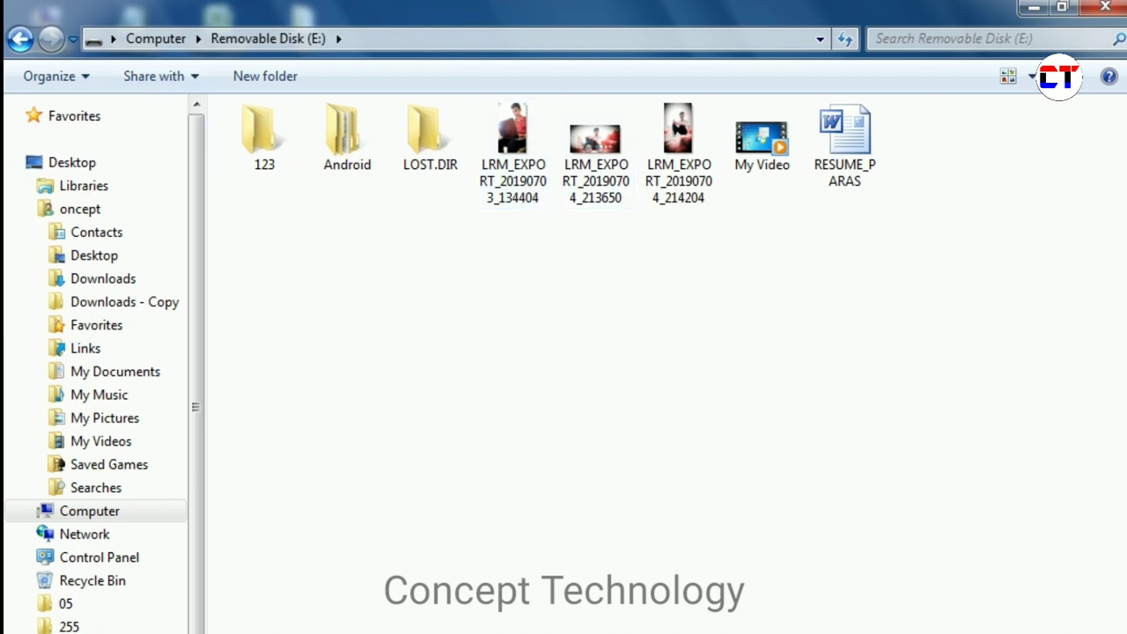
{"action": "left_click", "coordinate": [19, 39]}
{"action": "key", "text": "Escape"}
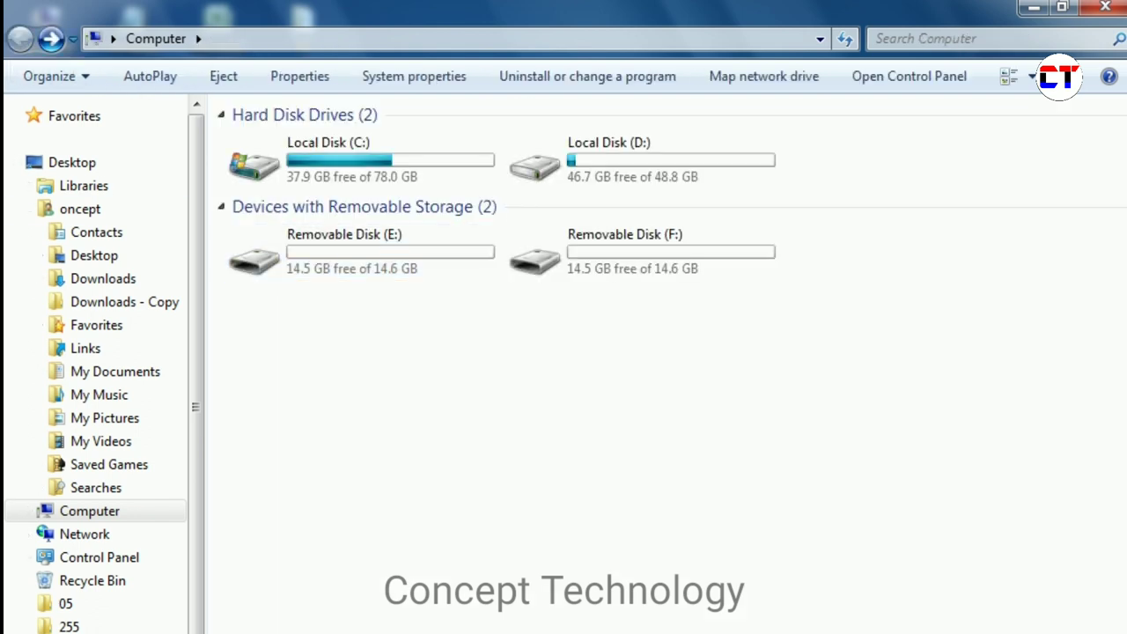
- Check the root contents of Removable Disk (F:), return to Computer and close the Explorer window
{"action": "key", "text": "ctrl+Right"}
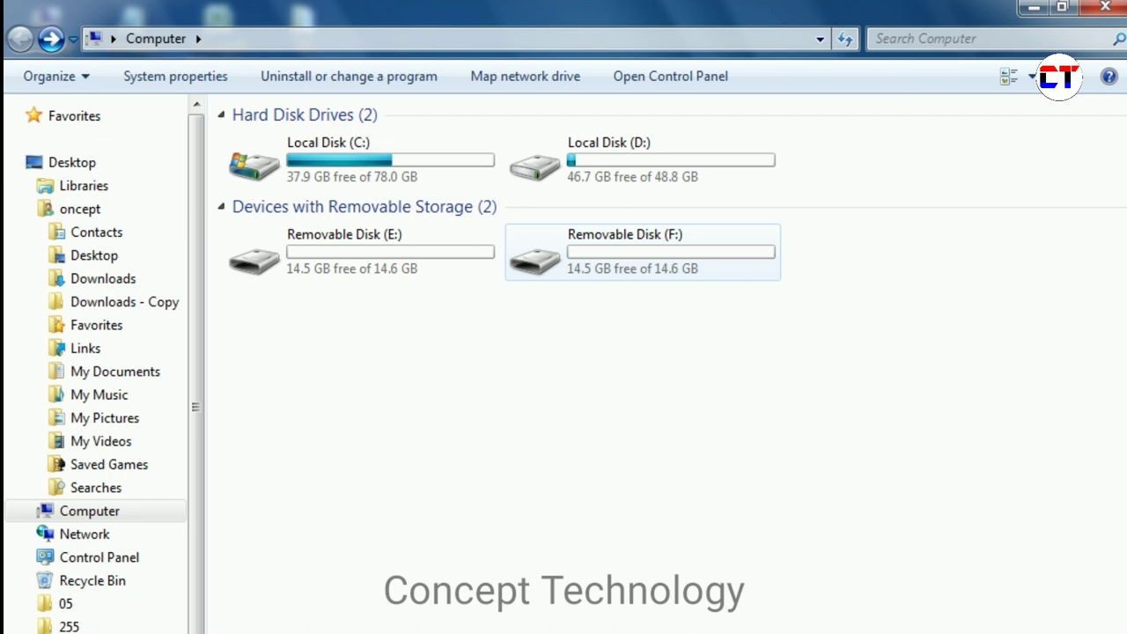
{"action": "mouse_move", "coordinate": [637, 269]}
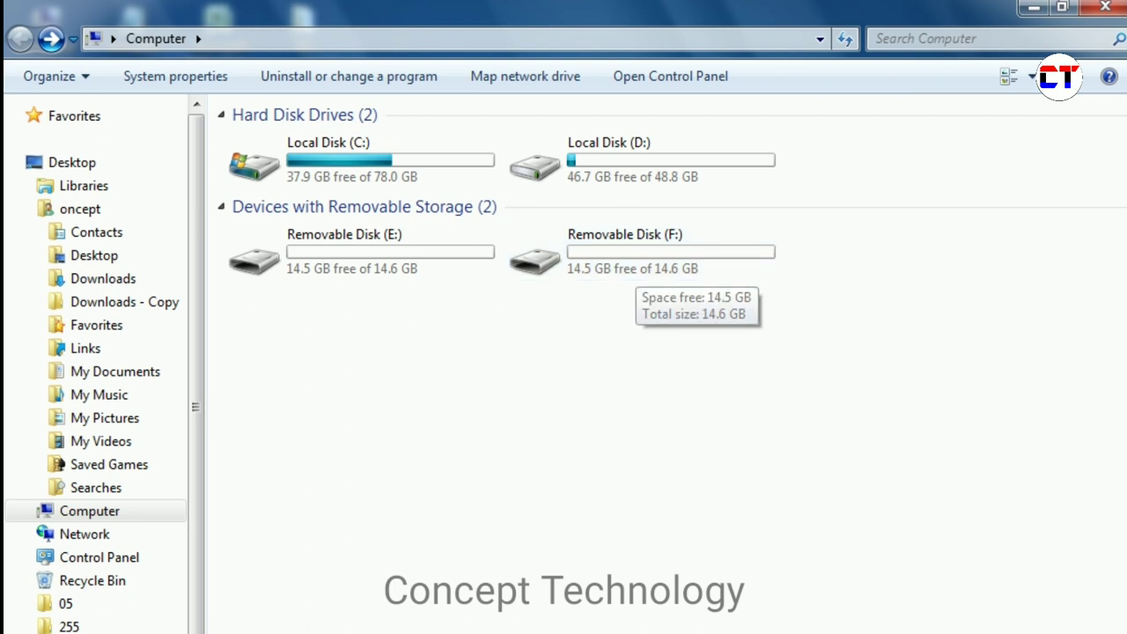
{"action": "double_click", "coordinate": [638, 264]}
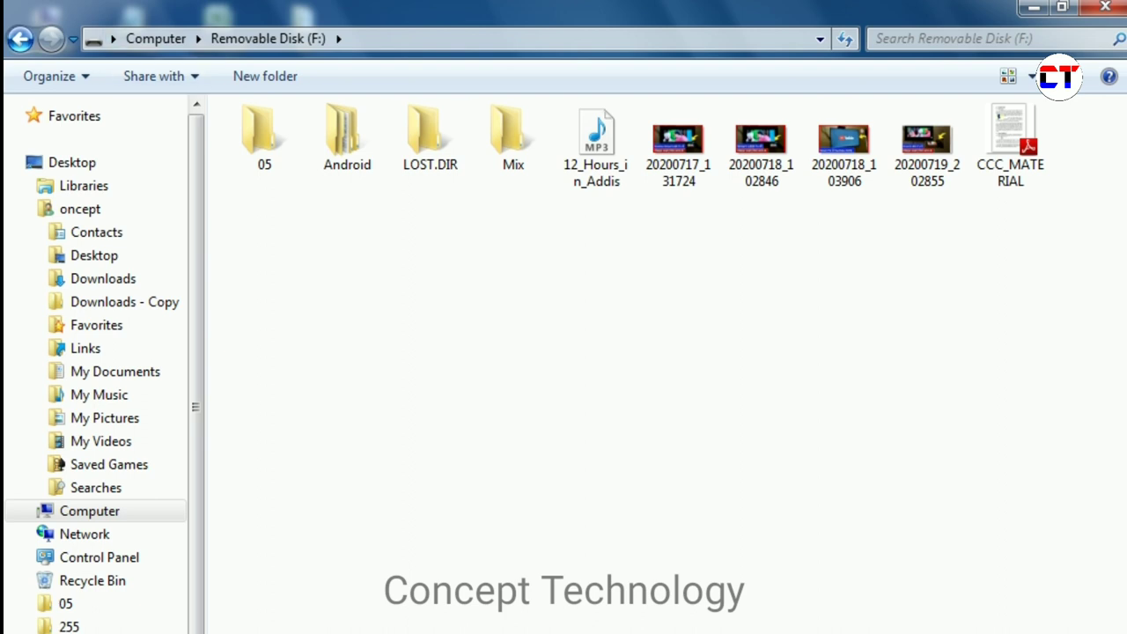
{"action": "left_click", "coordinate": [20, 38]}
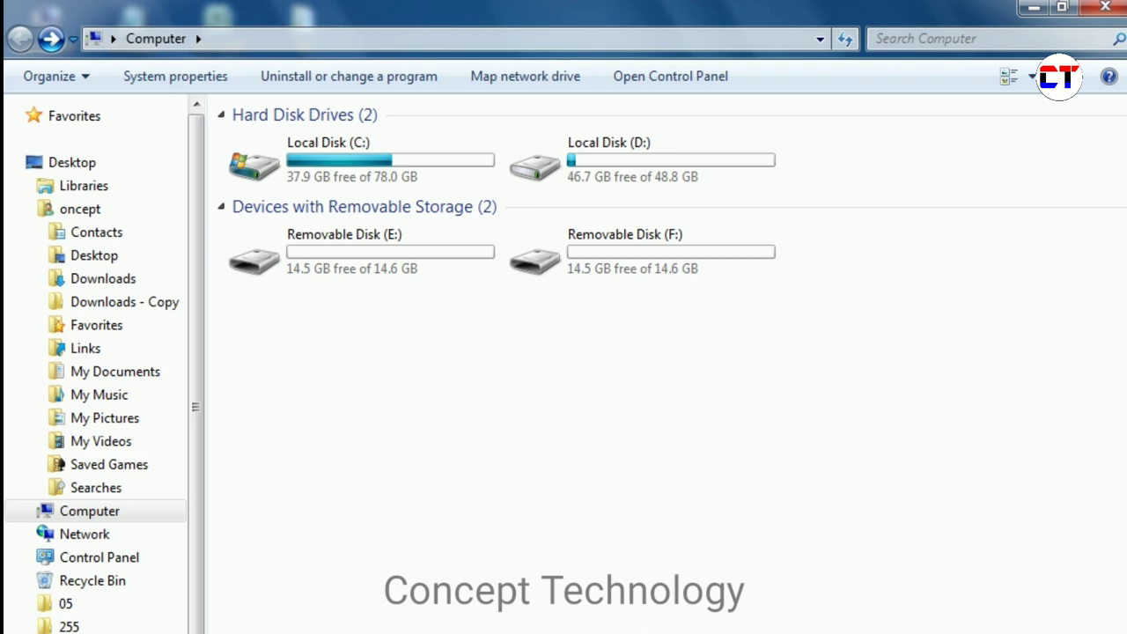
{"action": "left_click", "coordinate": [1104, 7]}
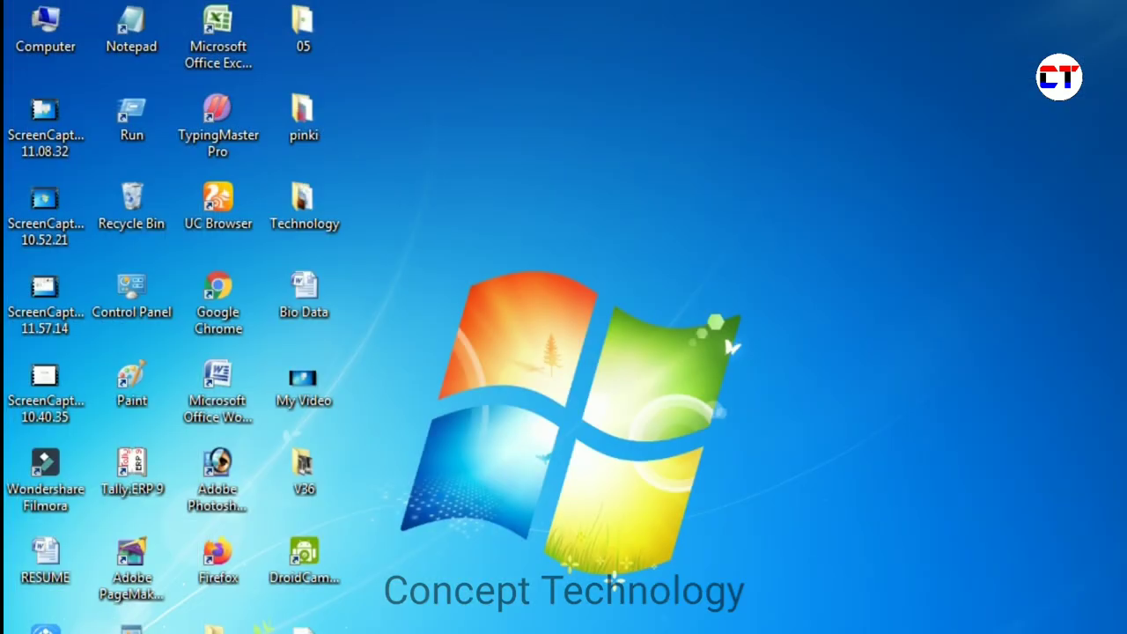